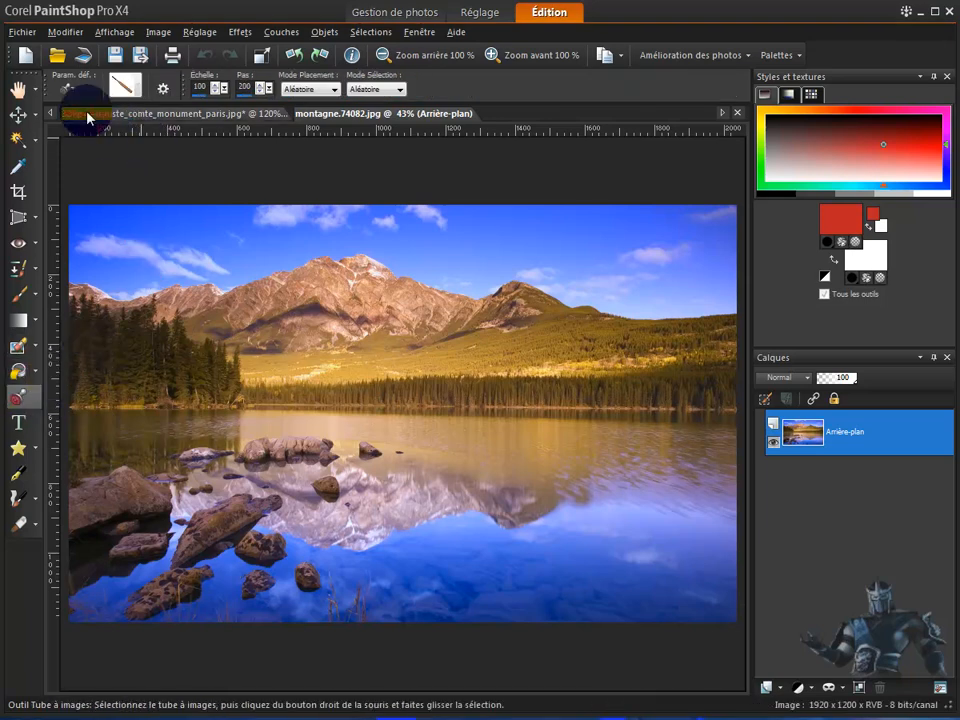
left_click(66, 90)
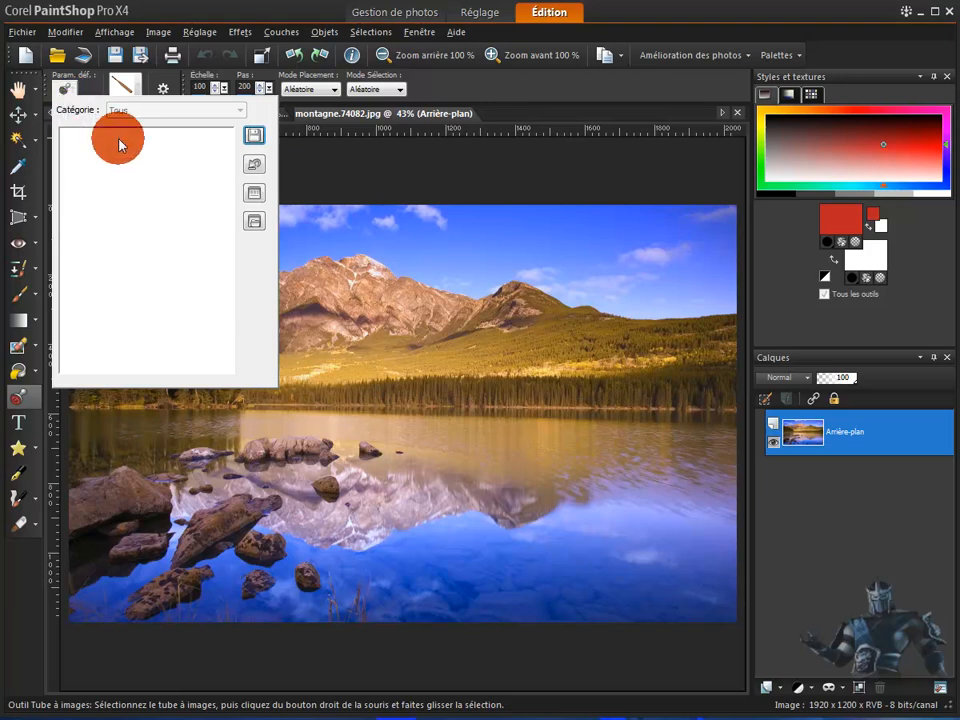
left_click(342, 162)
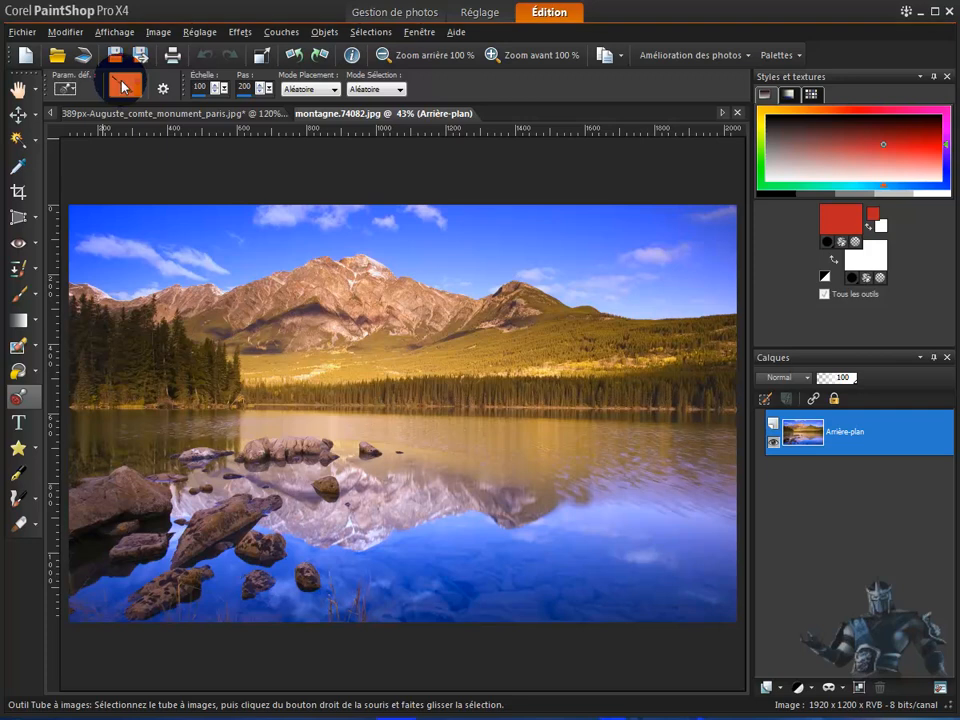
left_click(124, 86)
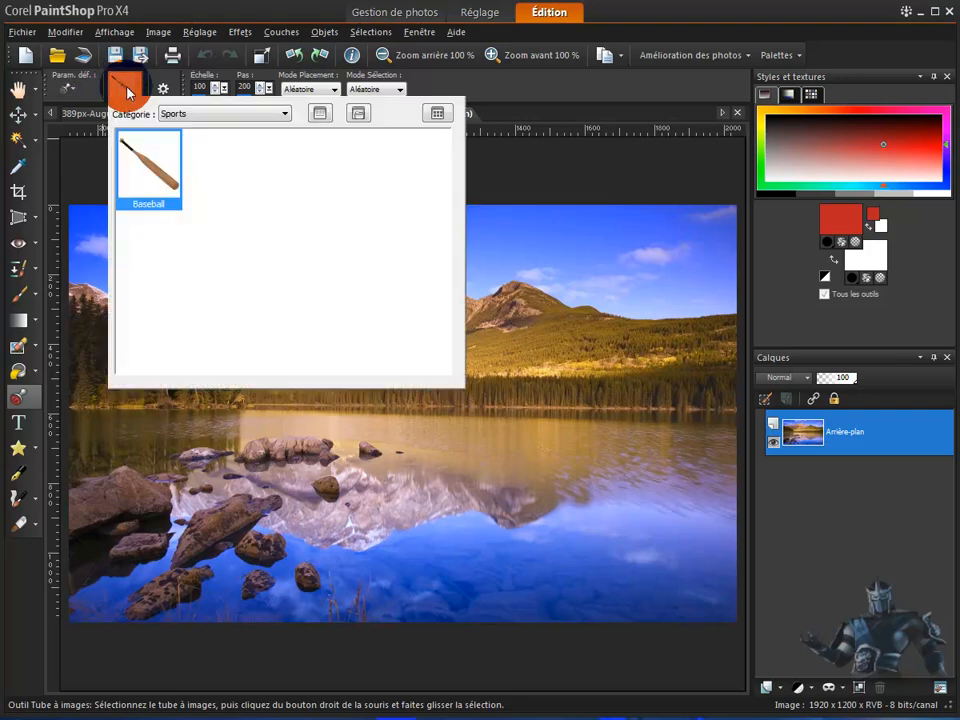
left_click(285, 116)
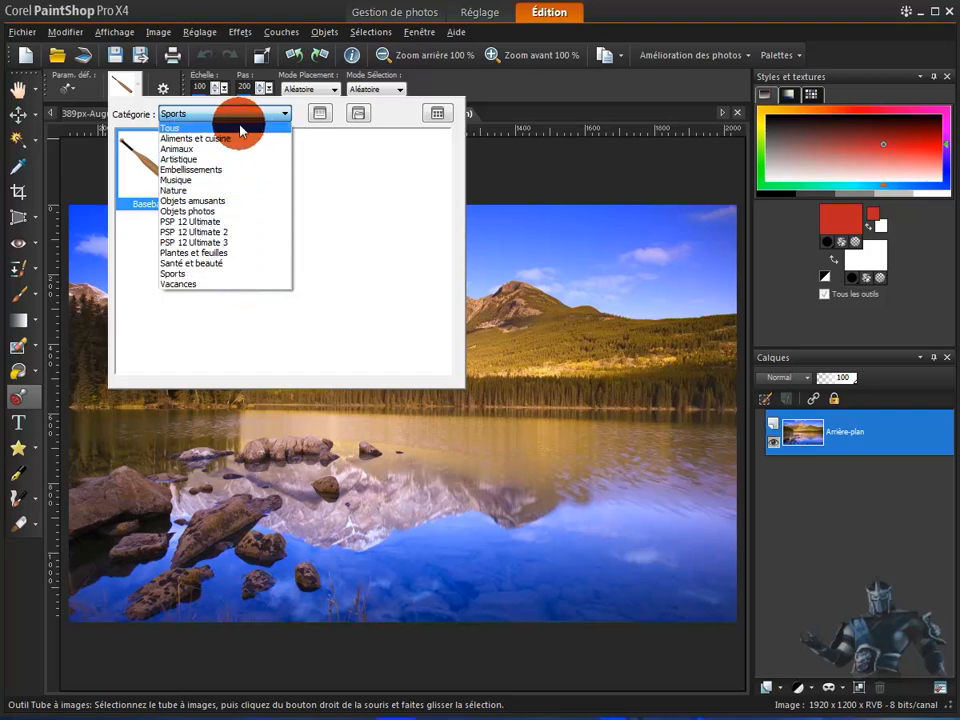
left_click(532, 162)
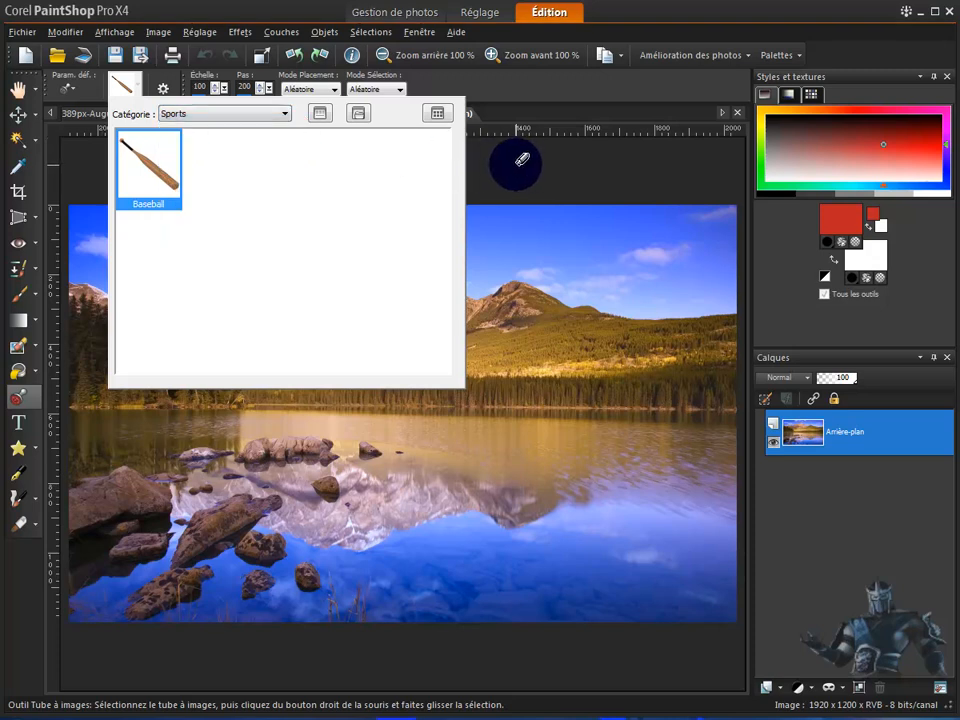
left_click(522, 160)
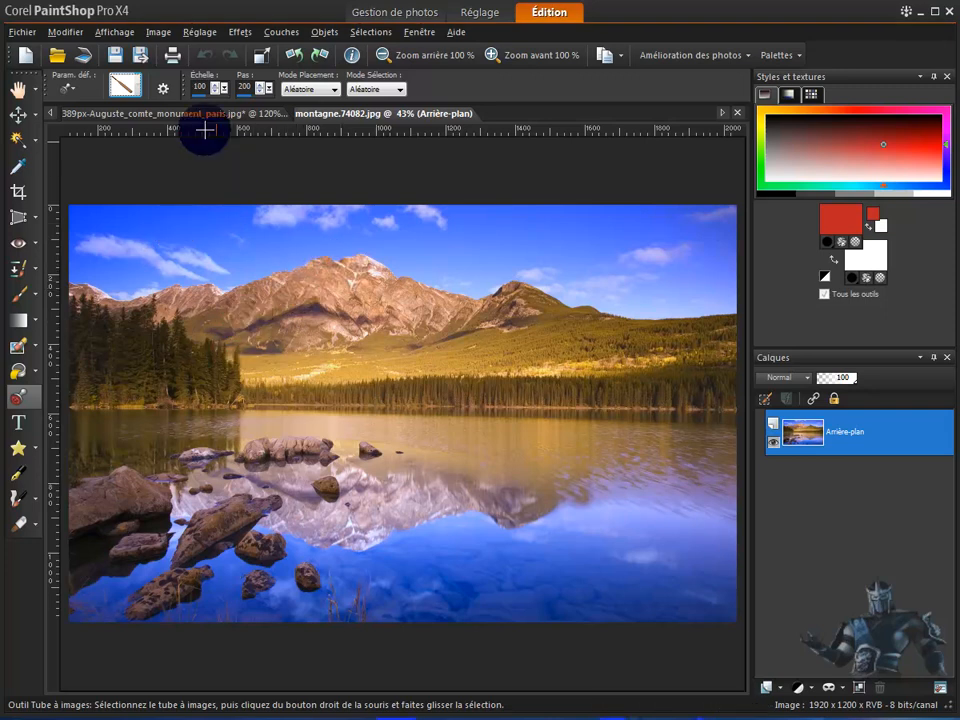
- Browse the Vacances picture tubes, and choose the vegetable tube (Légumes du...) from the Plantes et feuilles category
left_click(126, 87)
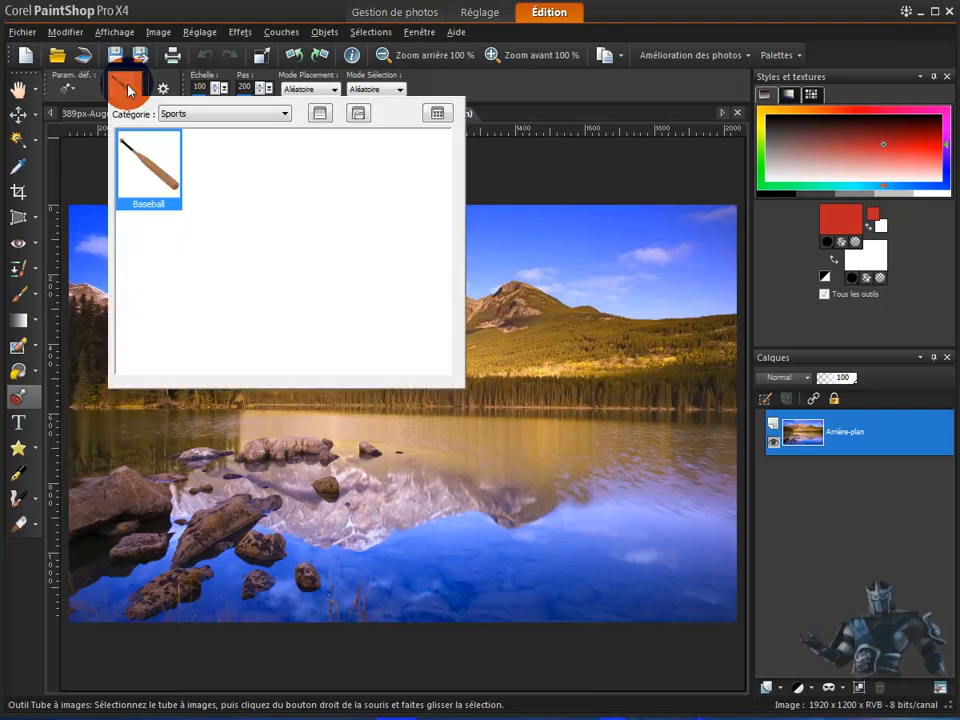
left_click(284, 116)
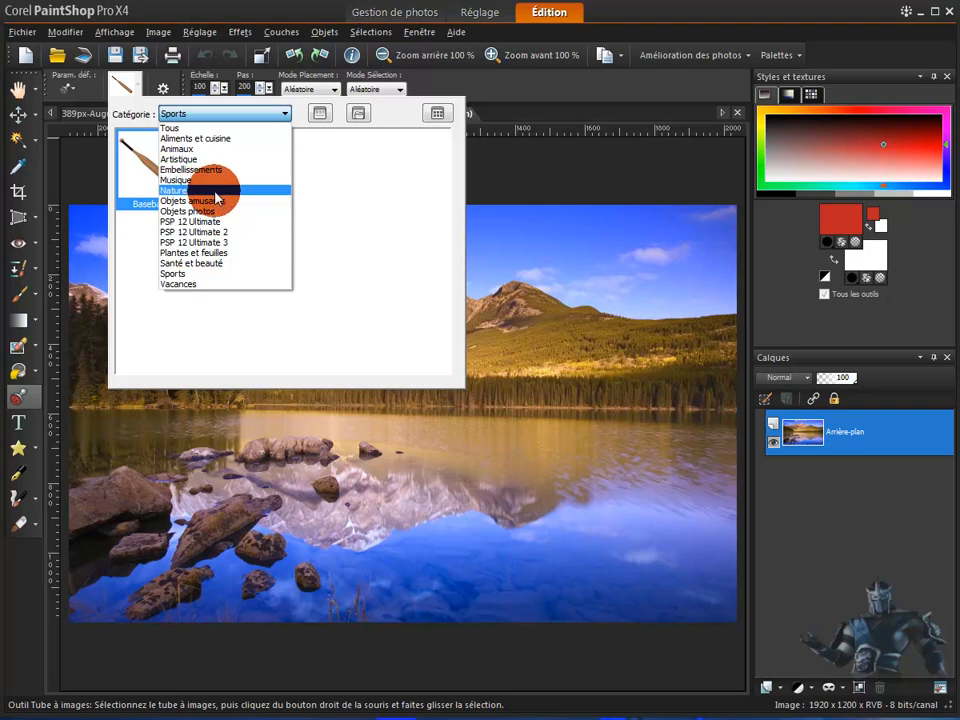
left_click(180, 284)
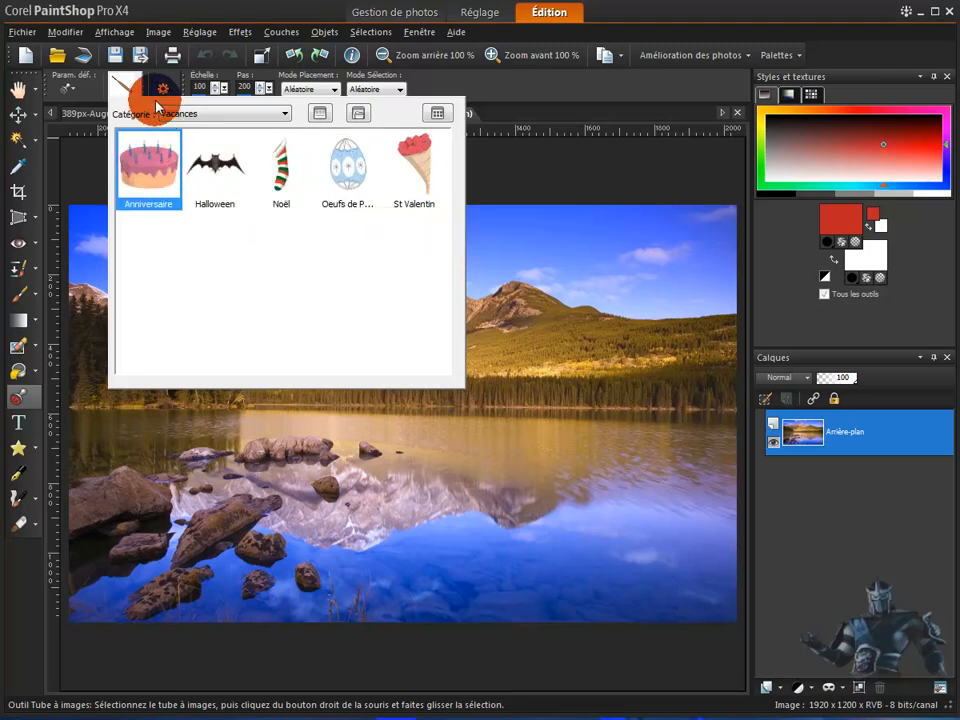
left_click(271, 120)
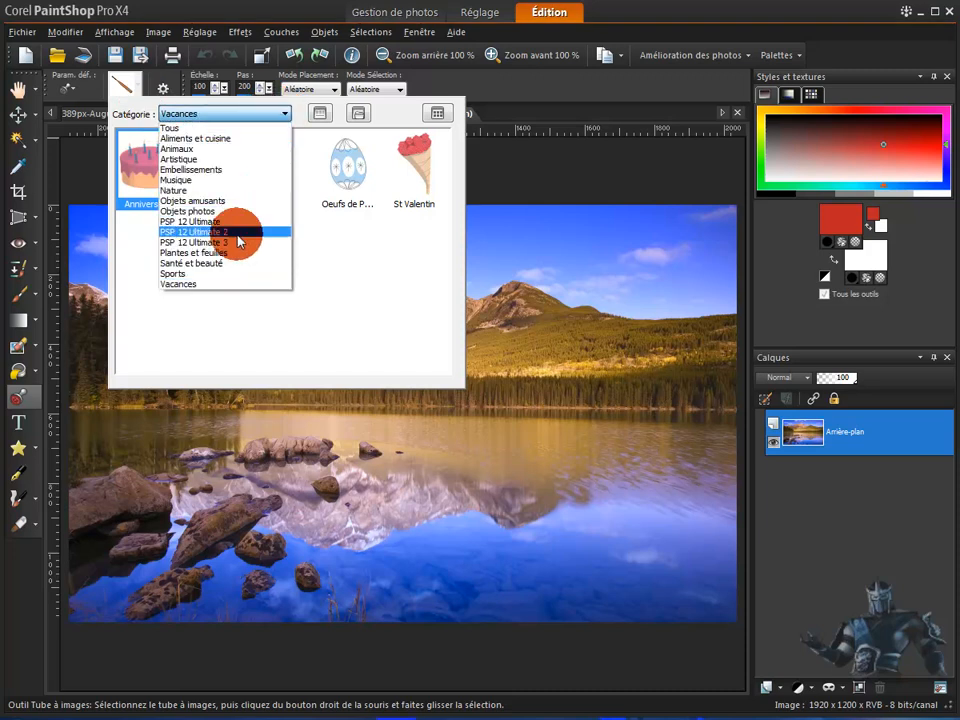
left_click(190, 253)
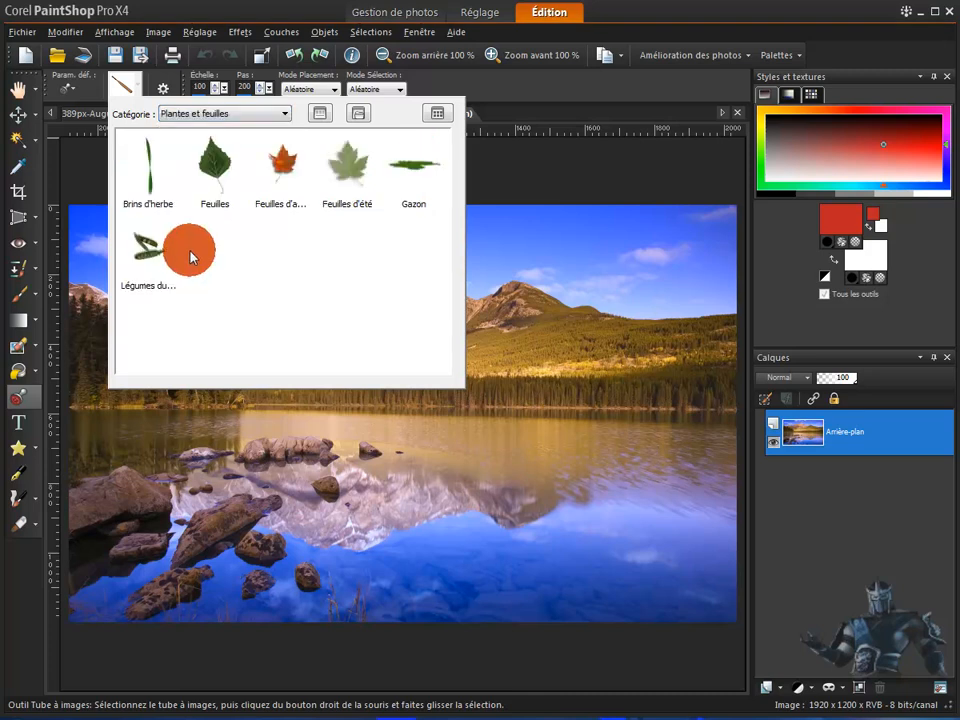
left_click(145, 258)
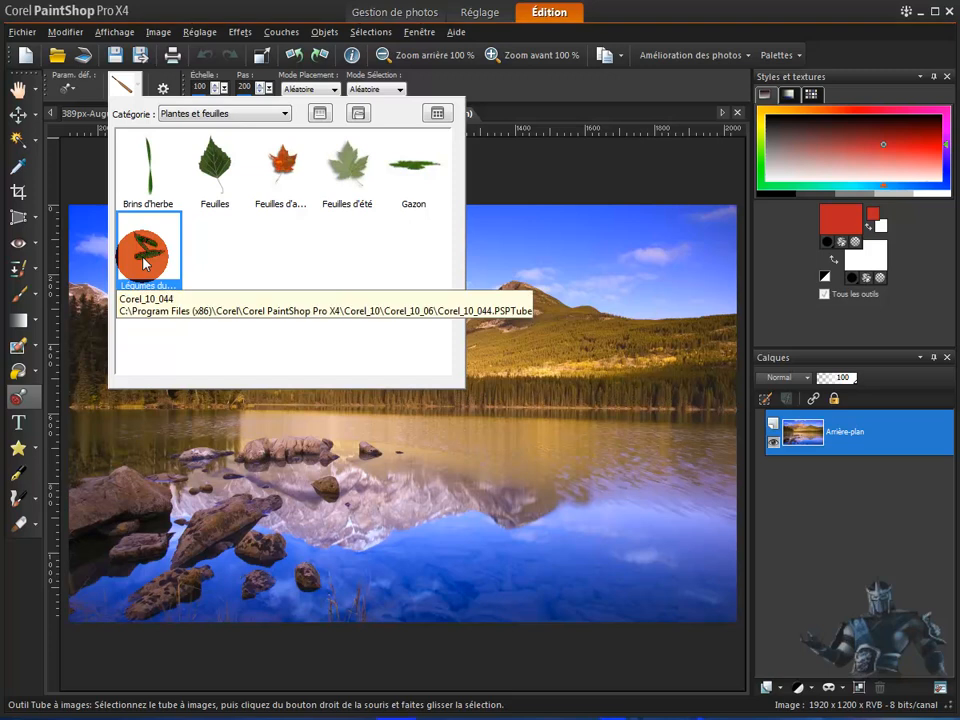
left_click(145, 262)
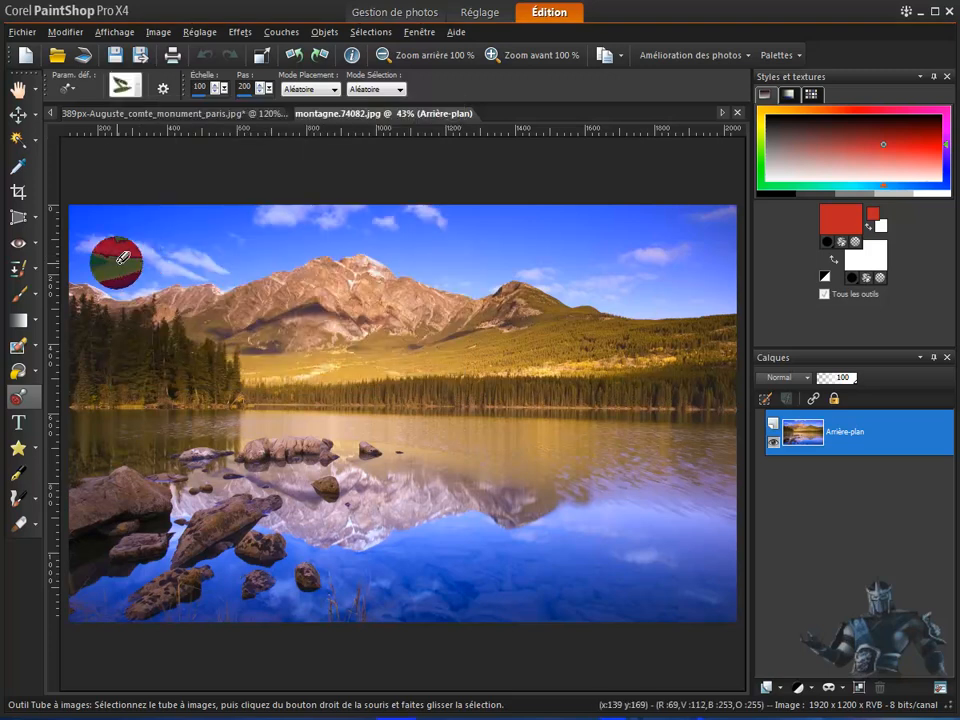
- Test the vegetable tube by placing single random vegetables in the sky near the left clouds, undoing each one
left_click(118, 262)
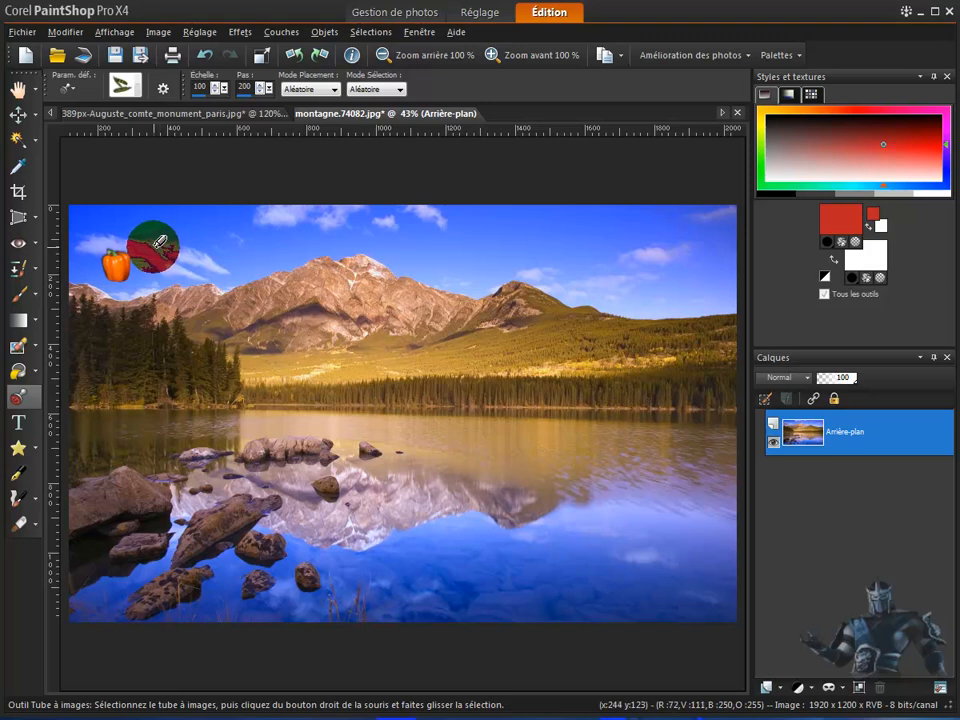
key("ctrl+z")
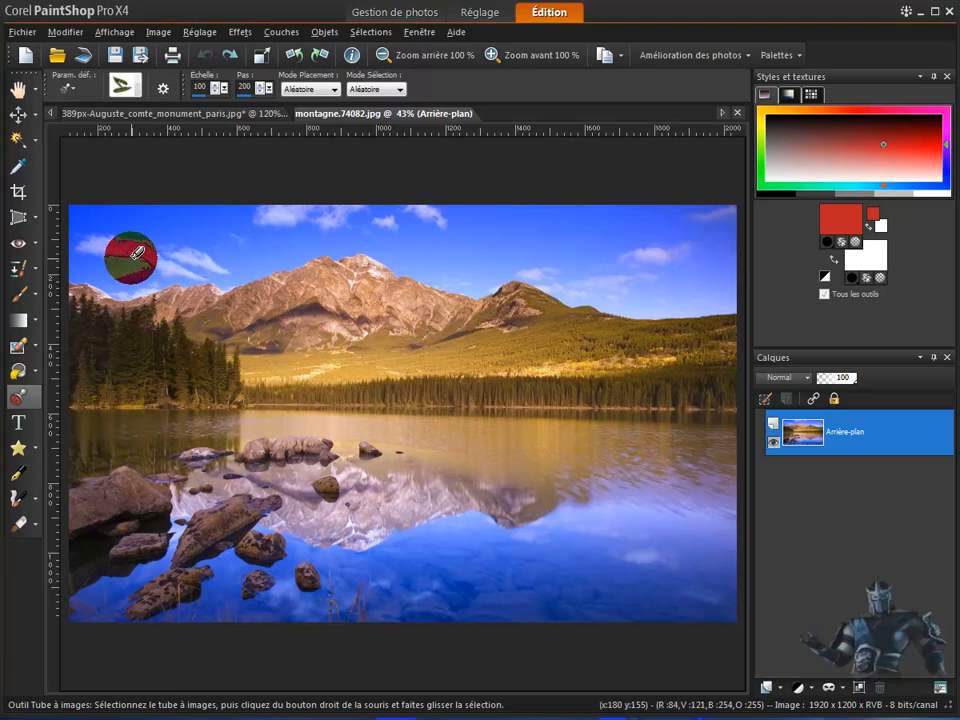
left_click(131, 259)
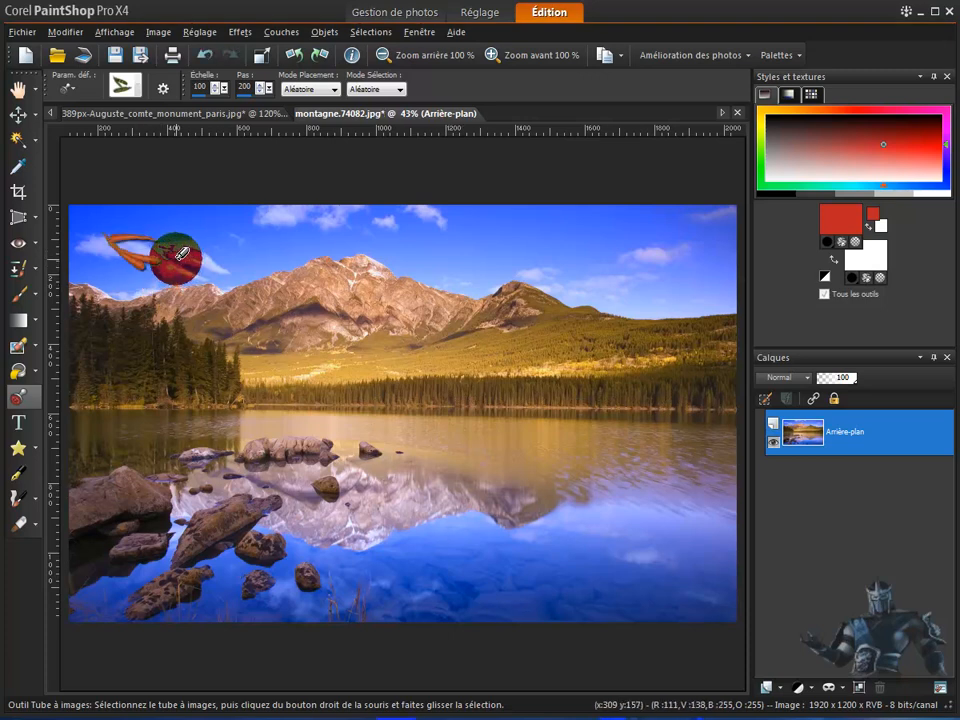
key("ctrl+z")
left_click(132, 265)
key("ctrl+z")
- Paint a row of random vegetables across the sky above the mountains and undo all of them
left_click(167, 258)
left_click(210, 258)
left_click_drag(263, 256, 580, 256)
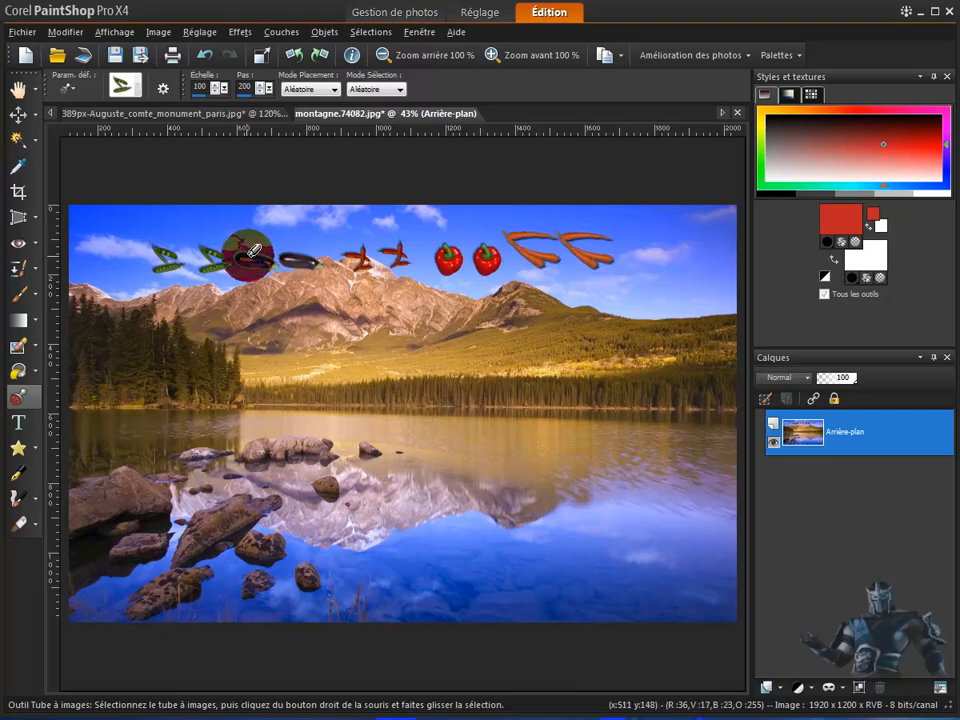
left_click(204, 58)
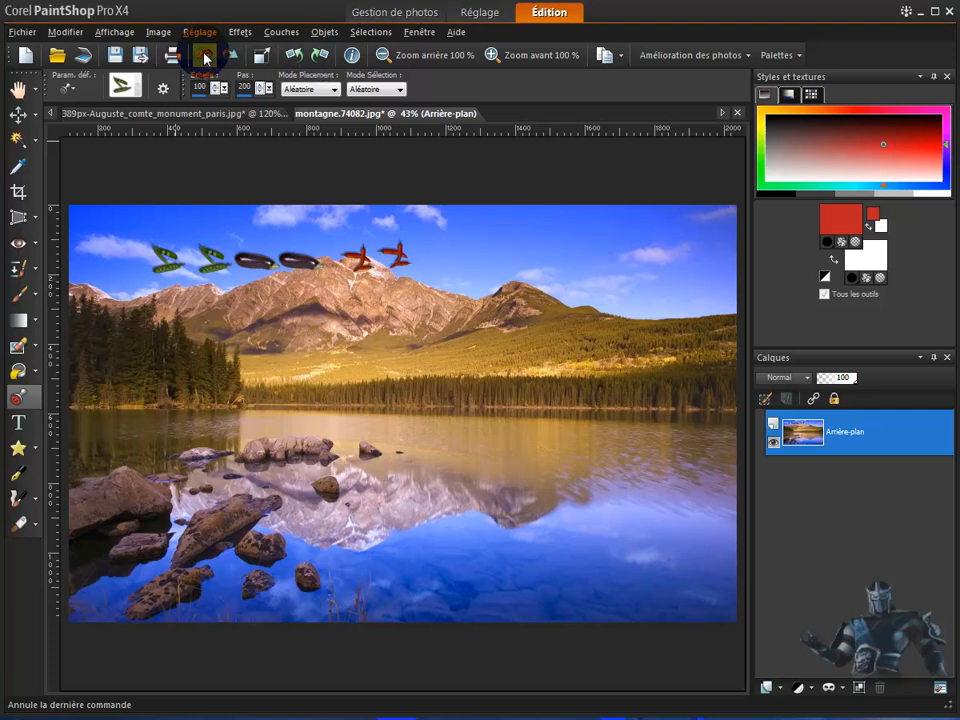
left_click(204, 58)
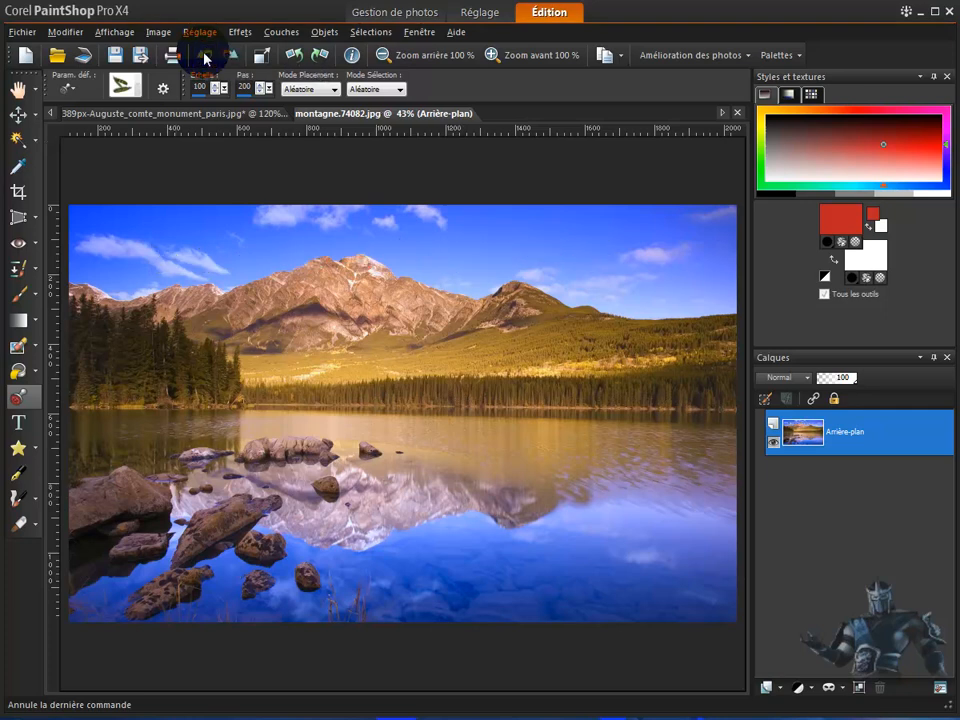
- Show the picture tubes of all categories (Tous) and choose the orange sun tube
left_click(123, 87)
left_click(260, 114)
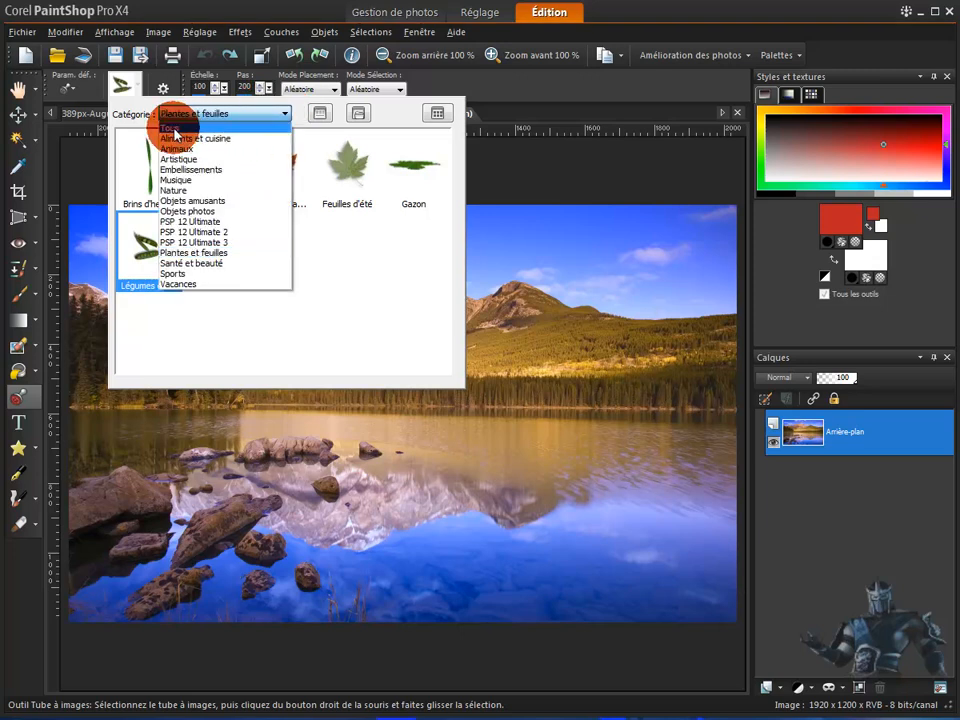
left_click(175, 130)
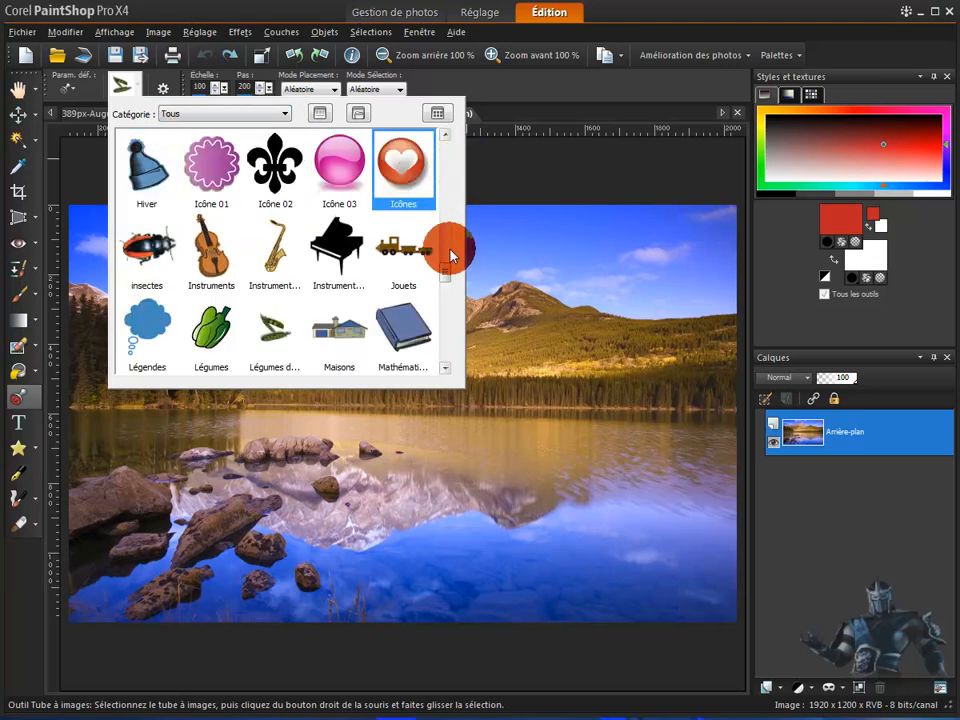
scroll(446, 266, "up", 1)
left_click_drag(446, 266, 448, 154)
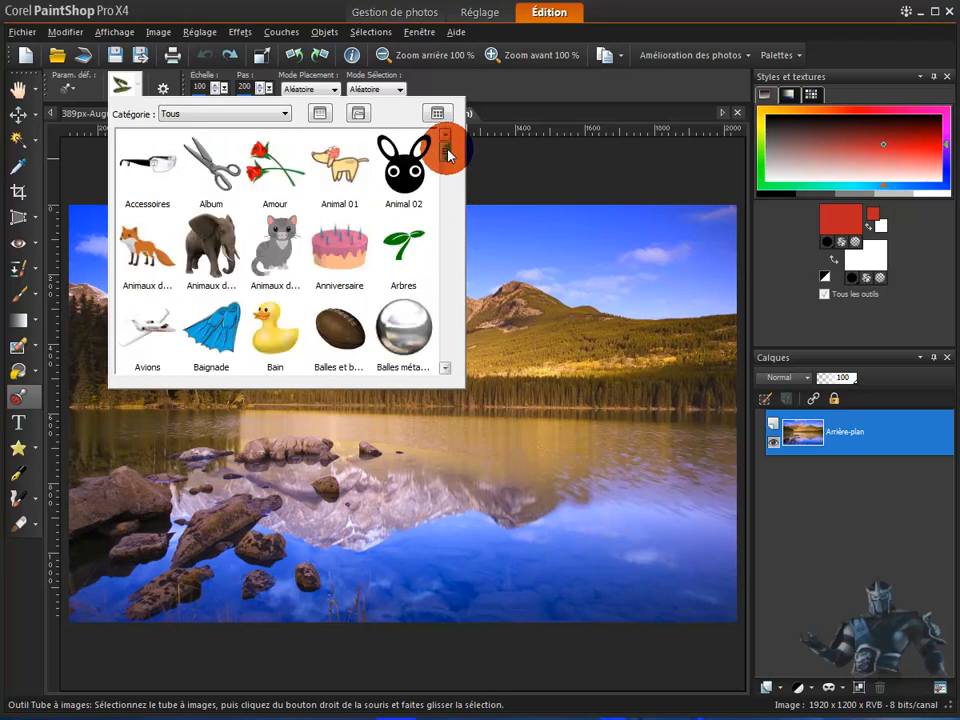
scroll(448, 163, "down", 1)
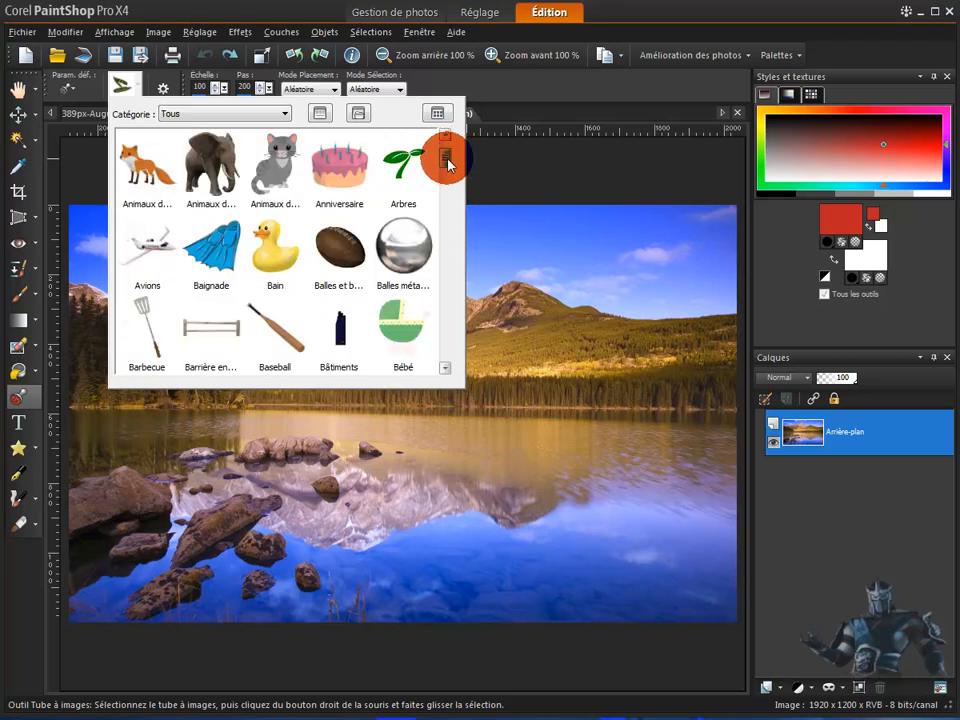
left_click_drag(448, 167, 432, 282)
left_click(222, 250)
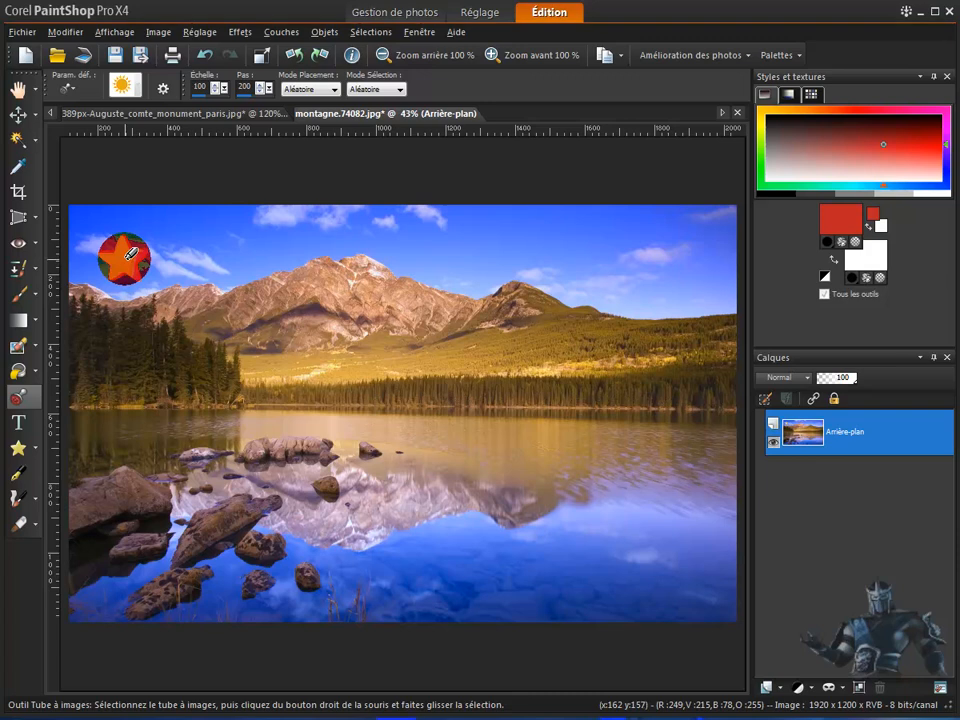
- Undo the stamped star and place a sun over the left clouds on the background layer
key("ctrl+z")
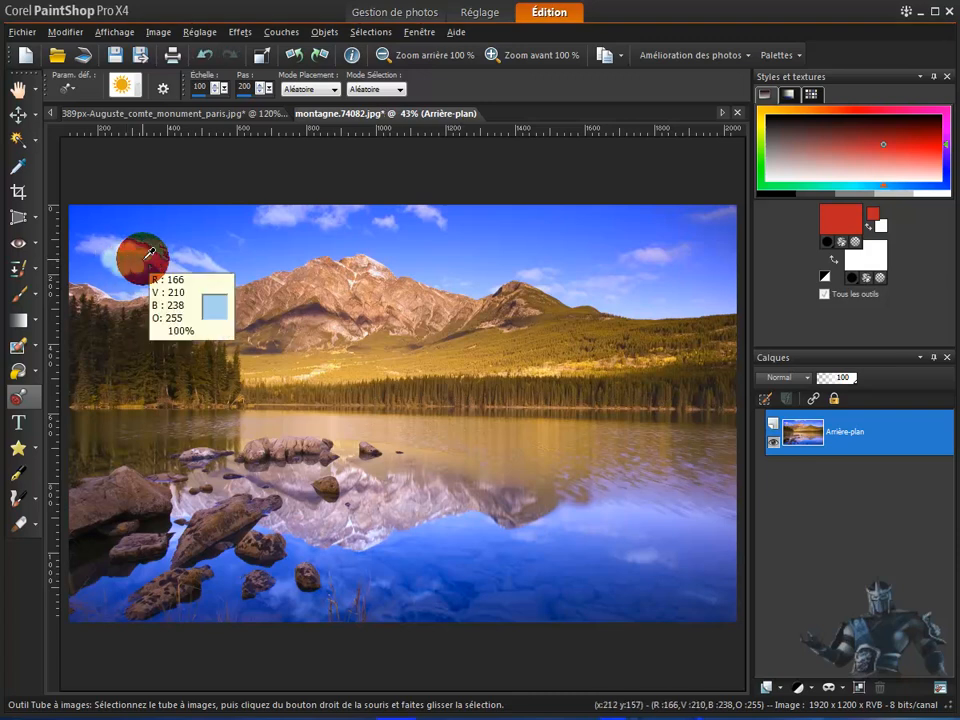
left_click(132, 266)
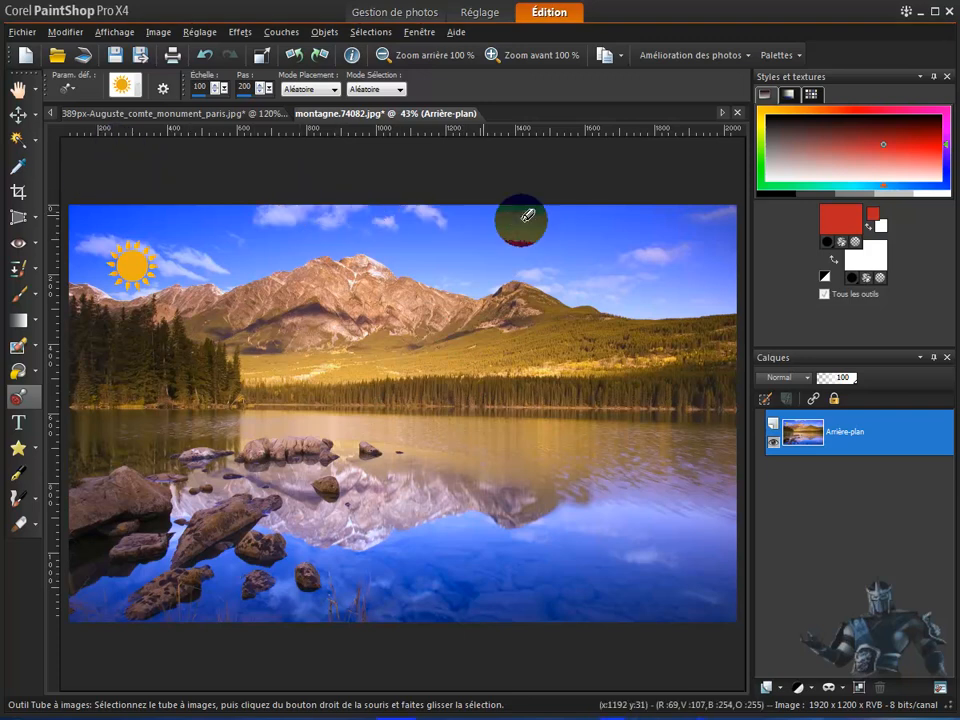
- Try to move the sun on the background layer with the Move tool, and undo the placed sun
left_click(17, 118)
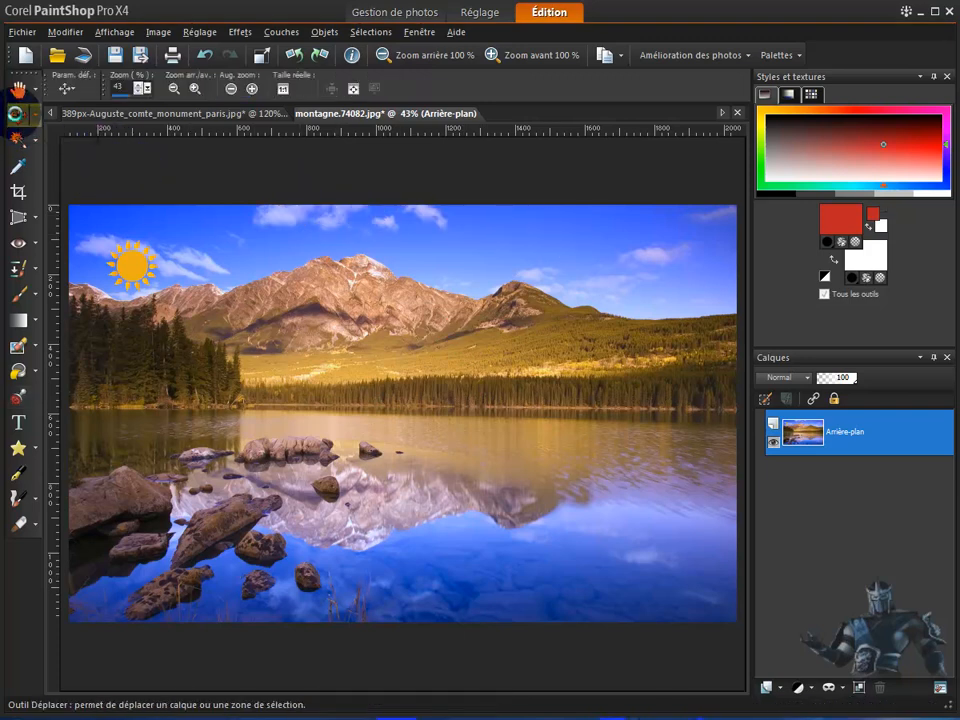
left_click_drag(133, 266, 181, 271)
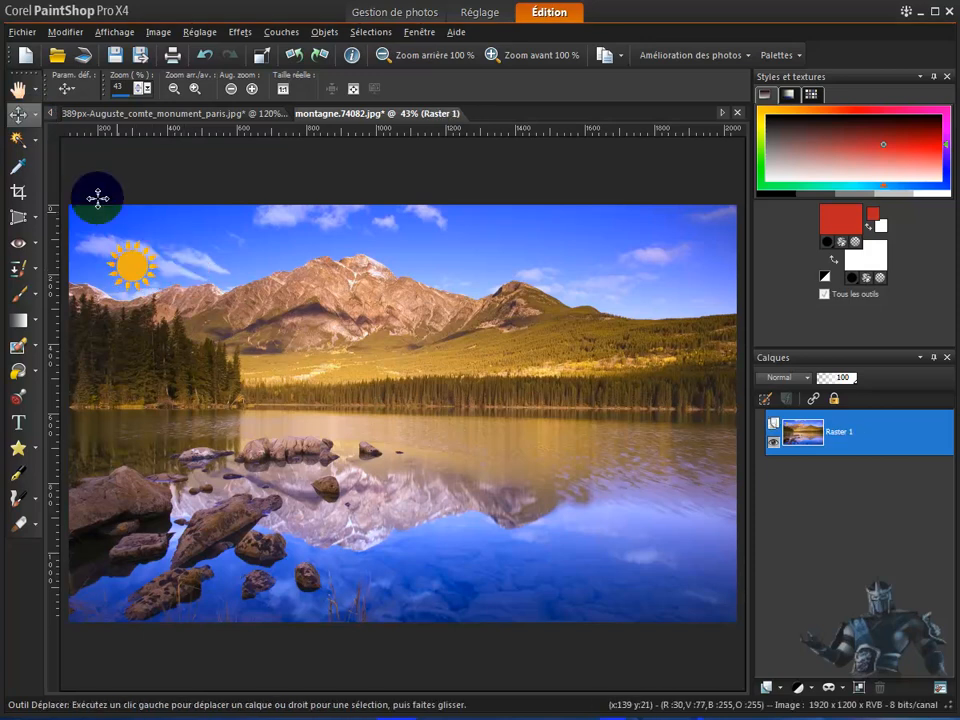
left_click(18, 88)
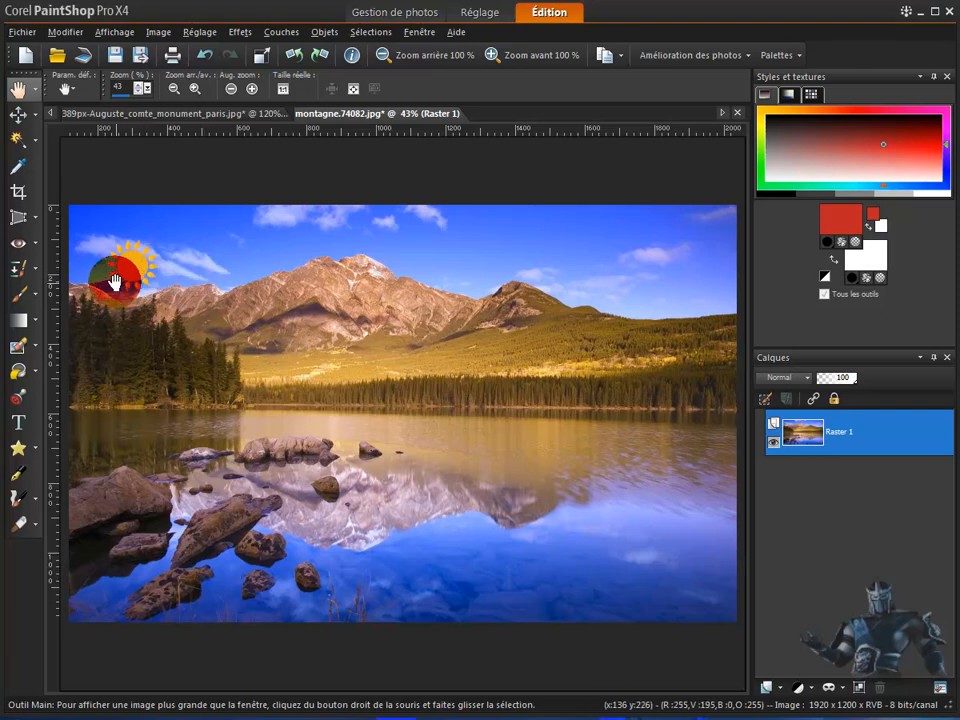
left_click(203, 57)
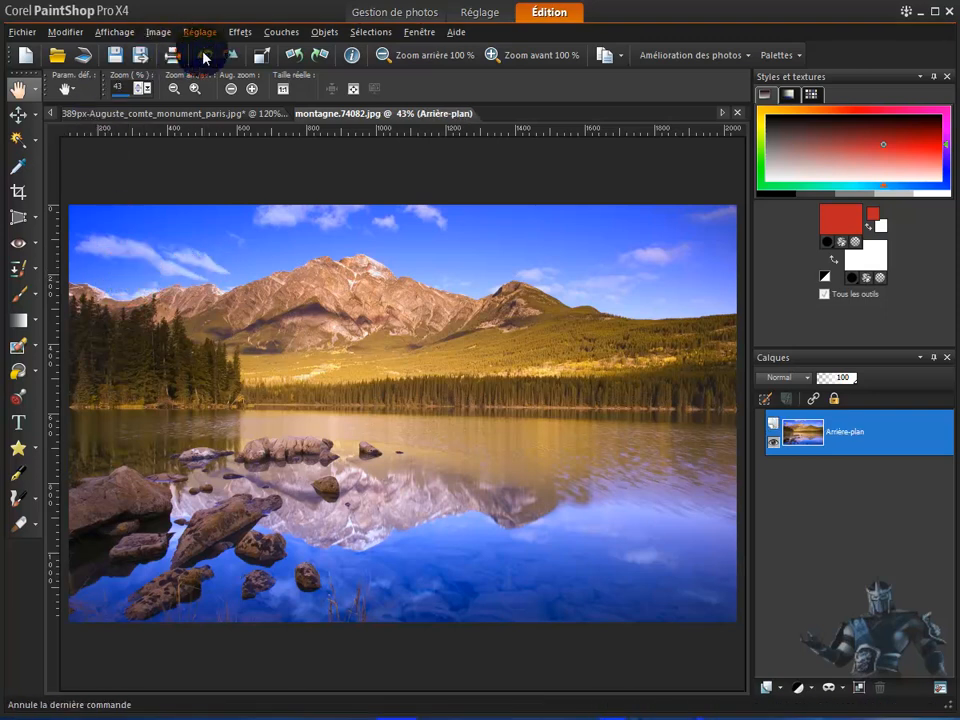
- Add a new raster layer with the default settings and place a sun from the picture tube over the left clouds
left_click(766, 690)
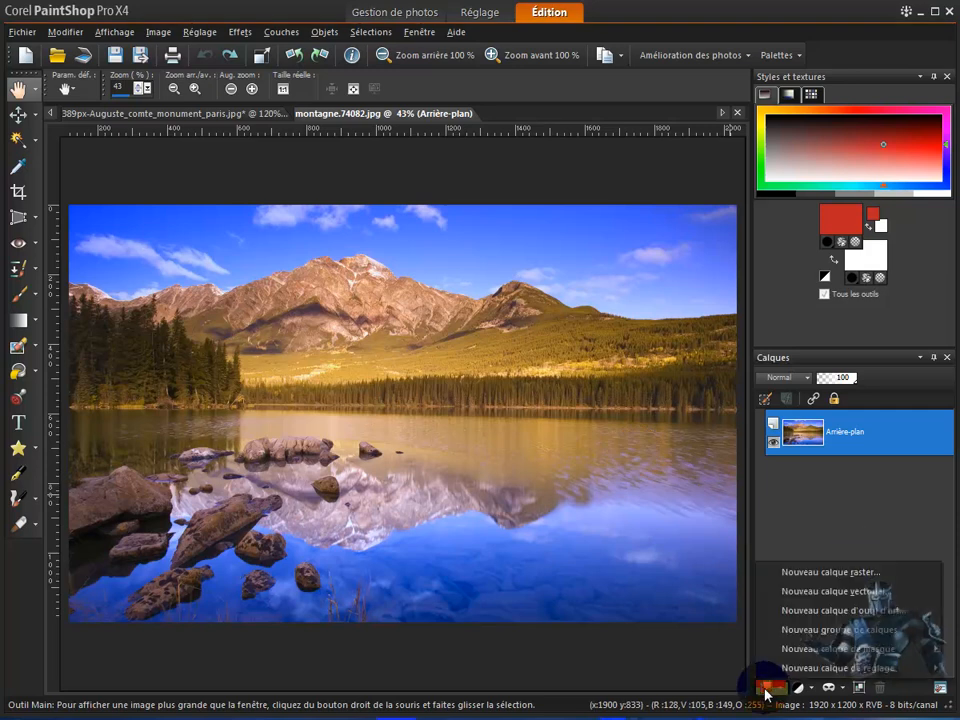
left_click(824, 572)
left_click(455, 452)
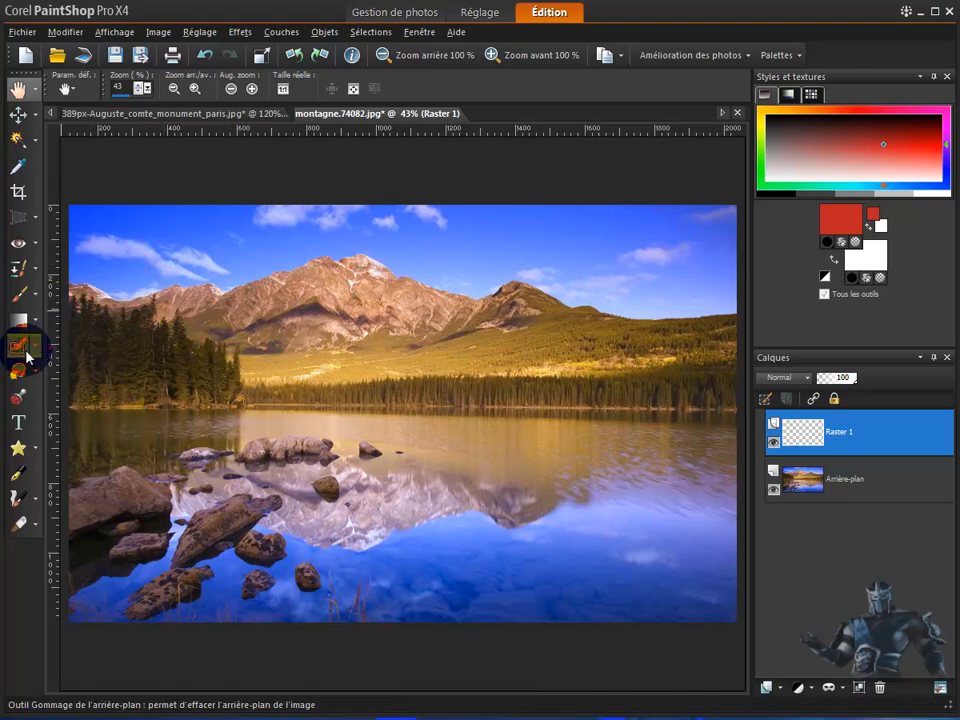
left_click(17, 400)
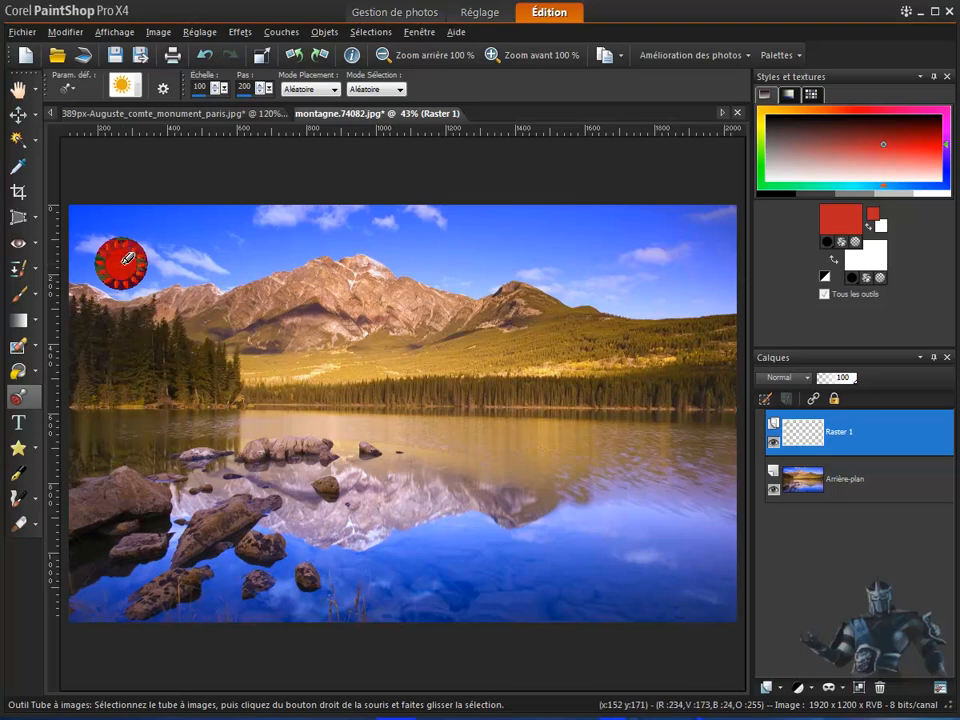
left_click(124, 261)
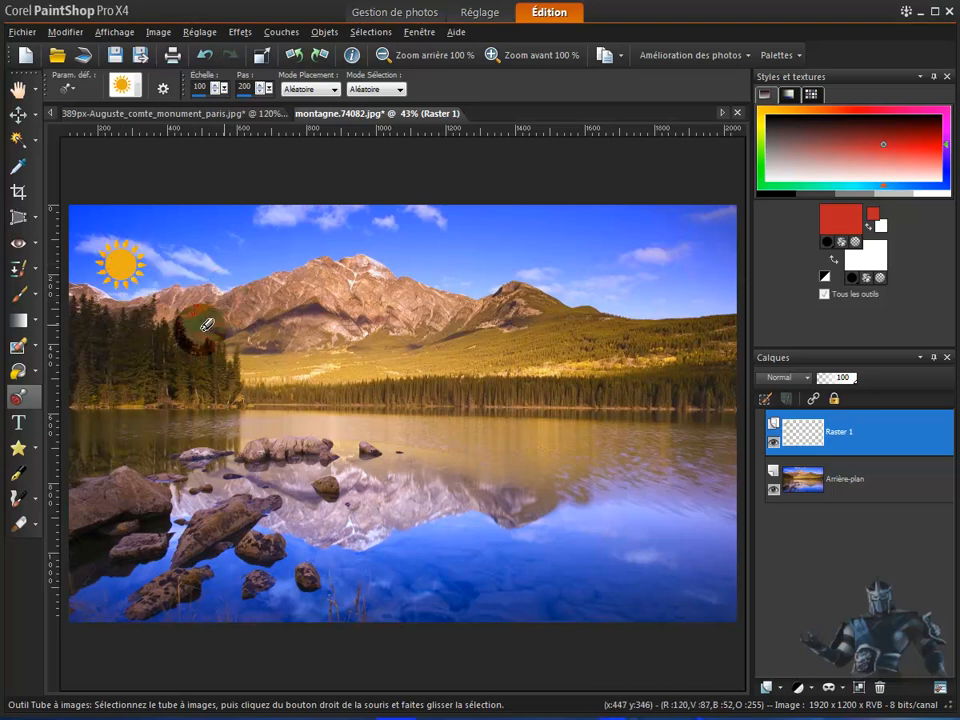
- Move the sun on the Raster 1 layer slightly up and to the right with the Move tool
left_click(20, 116)
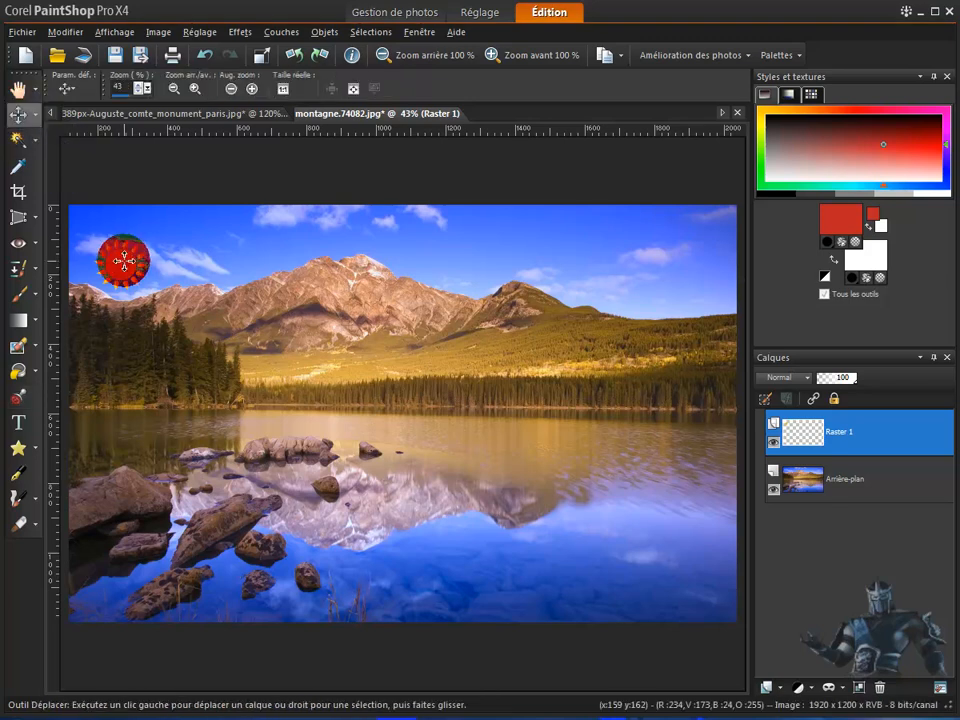
mouse_move(127, 260)
left_mouse_down()
mouse_move(263, 317)
mouse_move(424, 264)
mouse_move(690, 238)
mouse_move(315, 253)
mouse_move(124, 242)
mouse_move(130, 252)
left_mouse_up()
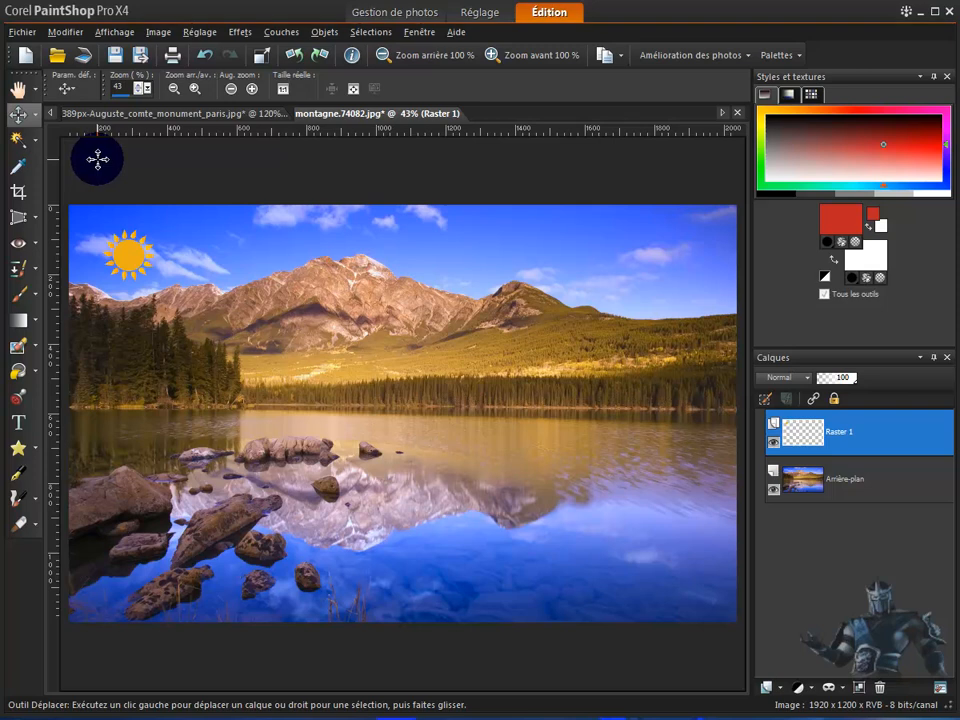
- Resize the mountain image to 5770 × 3606 pixels
left_click(261, 55)
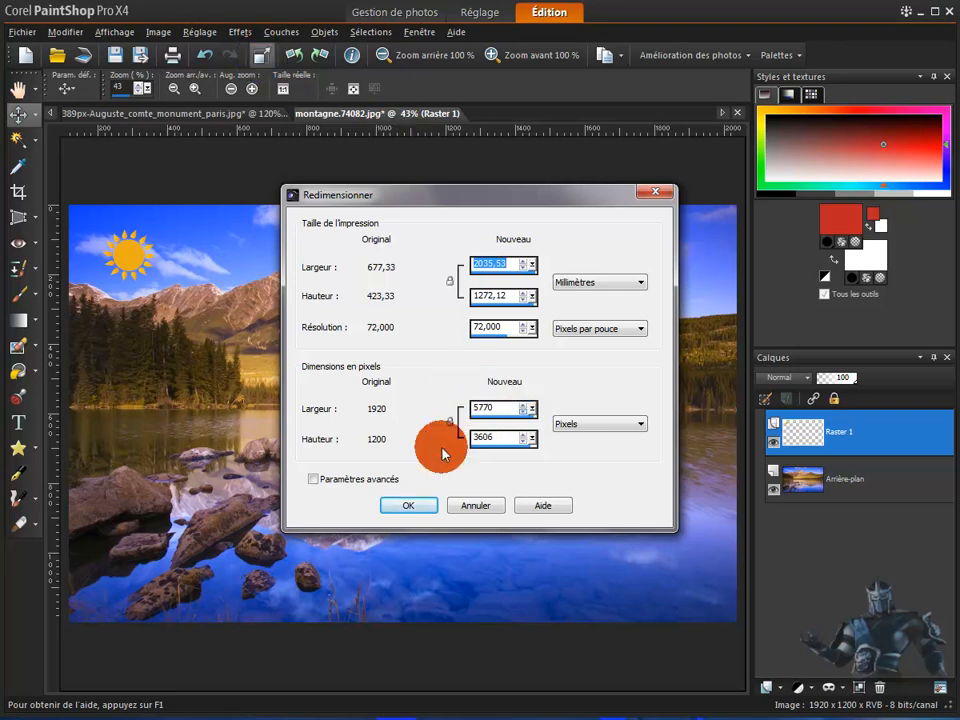
left_click(407, 507)
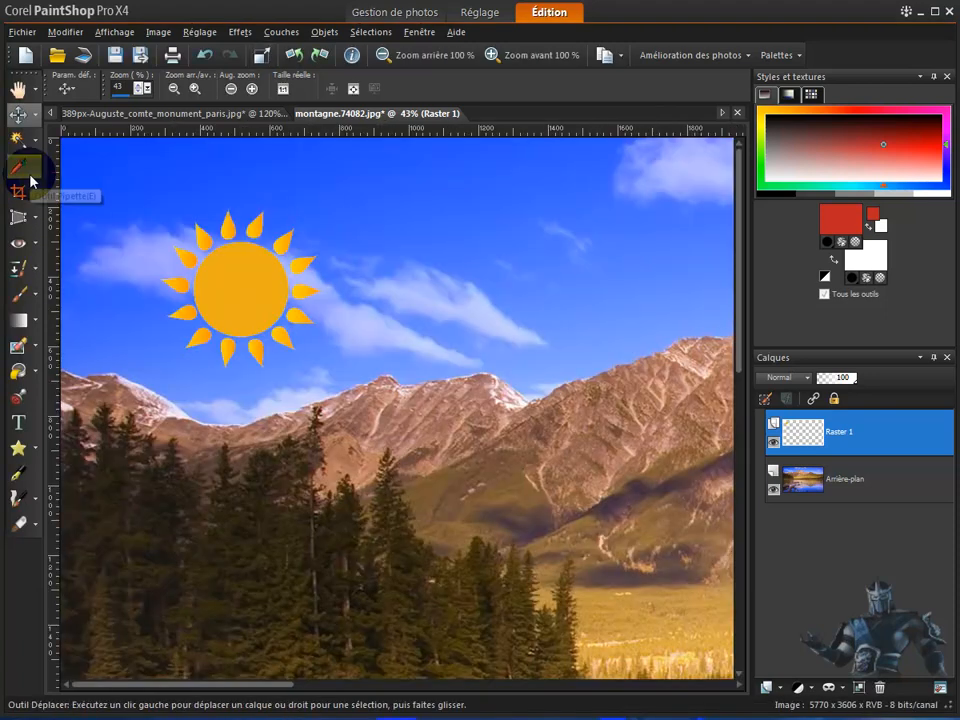
scroll(409, 342, "down", 1)
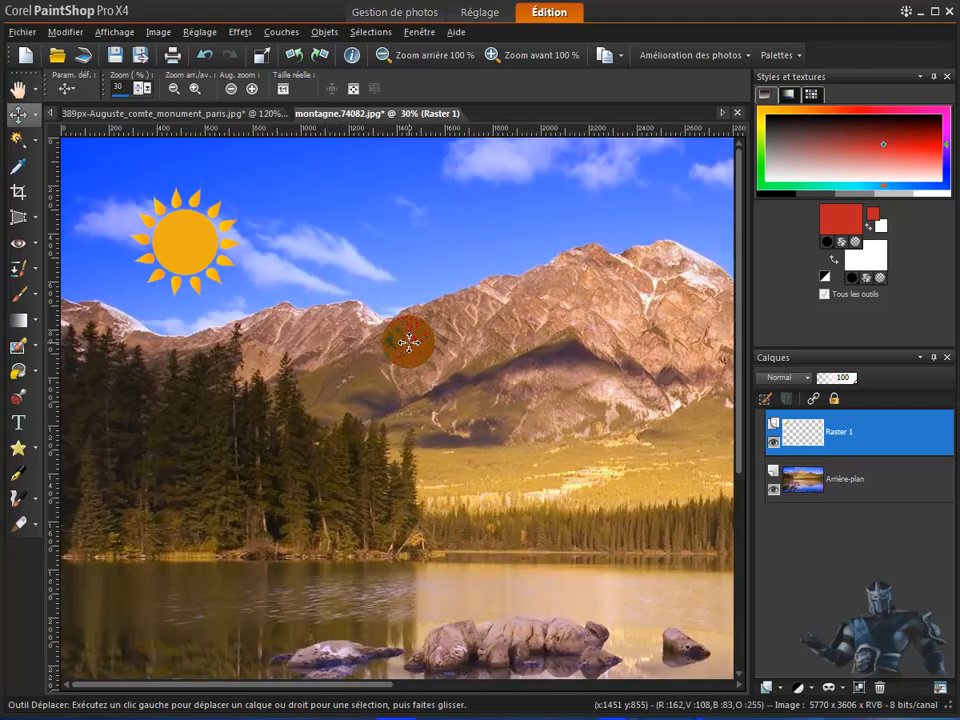
scroll(409, 342, "down", 3)
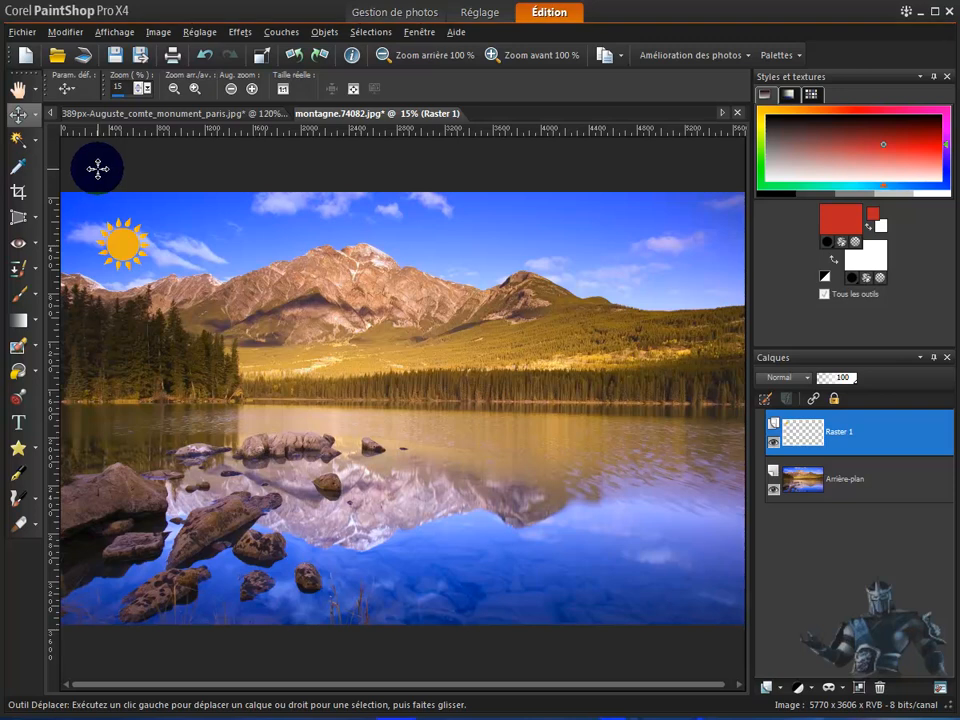
- Try rotating the whole image 90 degrees to the left, and undo the rotation
left_click(135, 247)
mouse_move(128, 251)
left_mouse_down()
mouse_move(147, 226)
mouse_move(131, 256)
left_mouse_up()
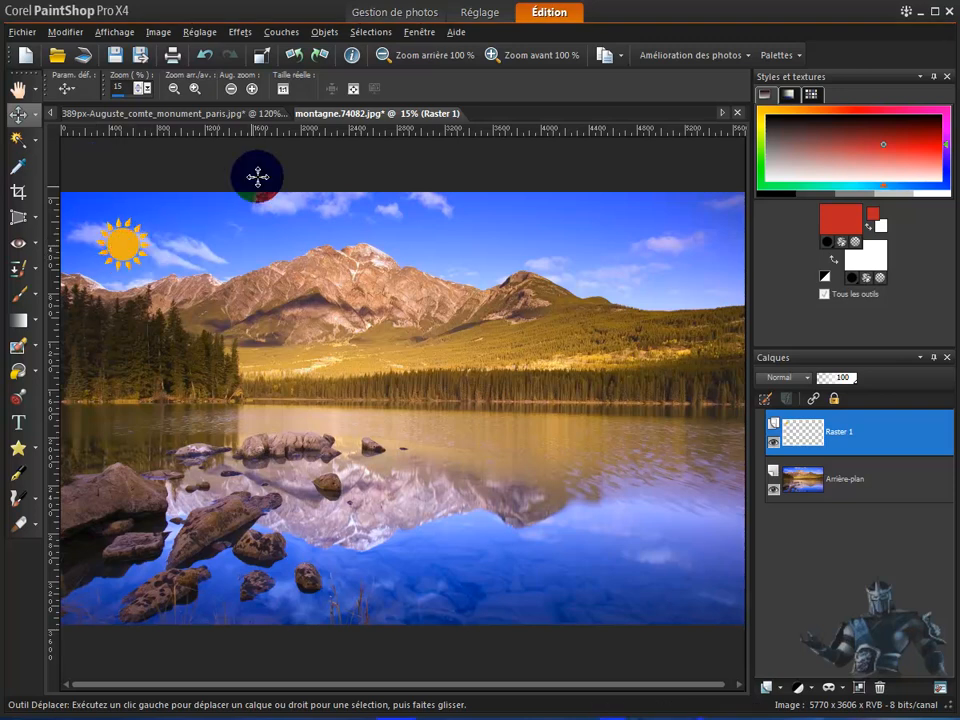
left_click(295, 58)
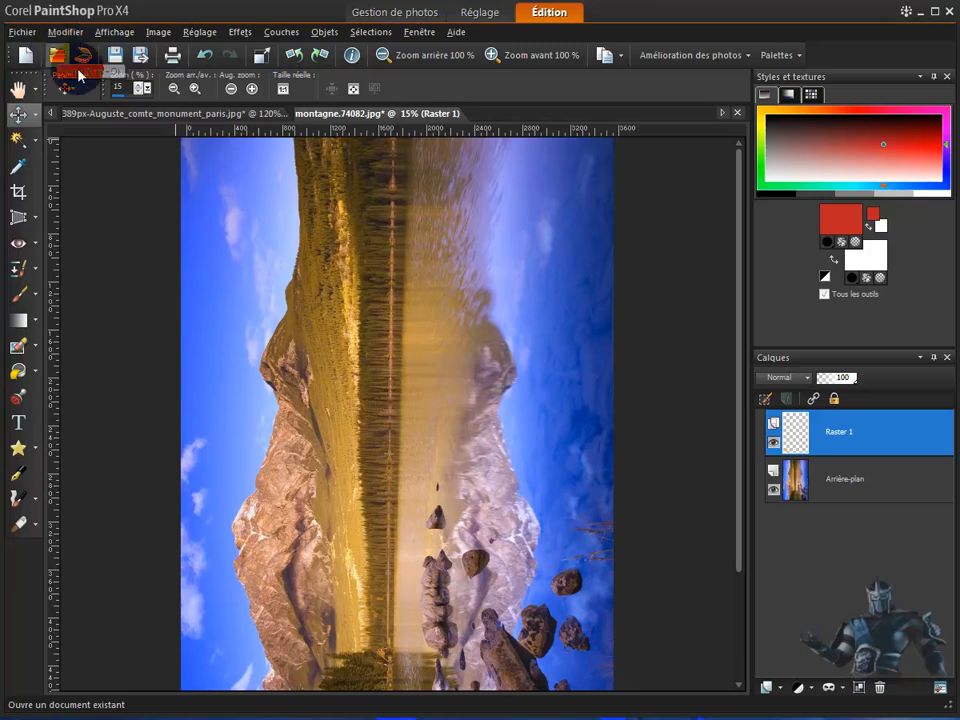
left_click(205, 56)
left_click(205, 56)
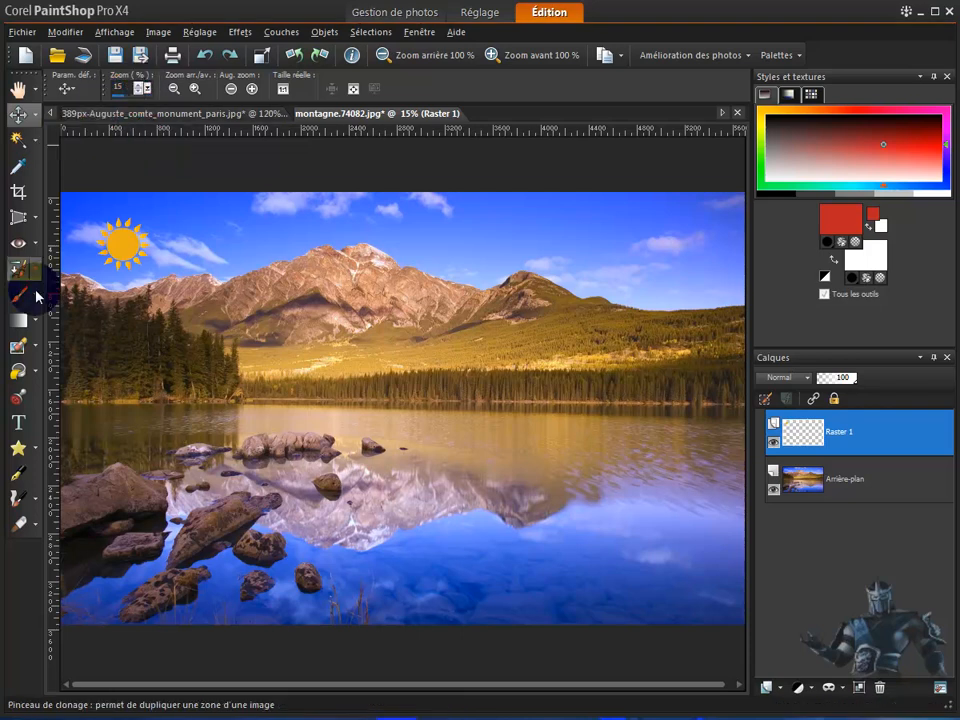
- Choose the X3_Oeillets picture tube and place one carnation at scale 100 on the blue water near the image's lower right
left_click(18, 397)
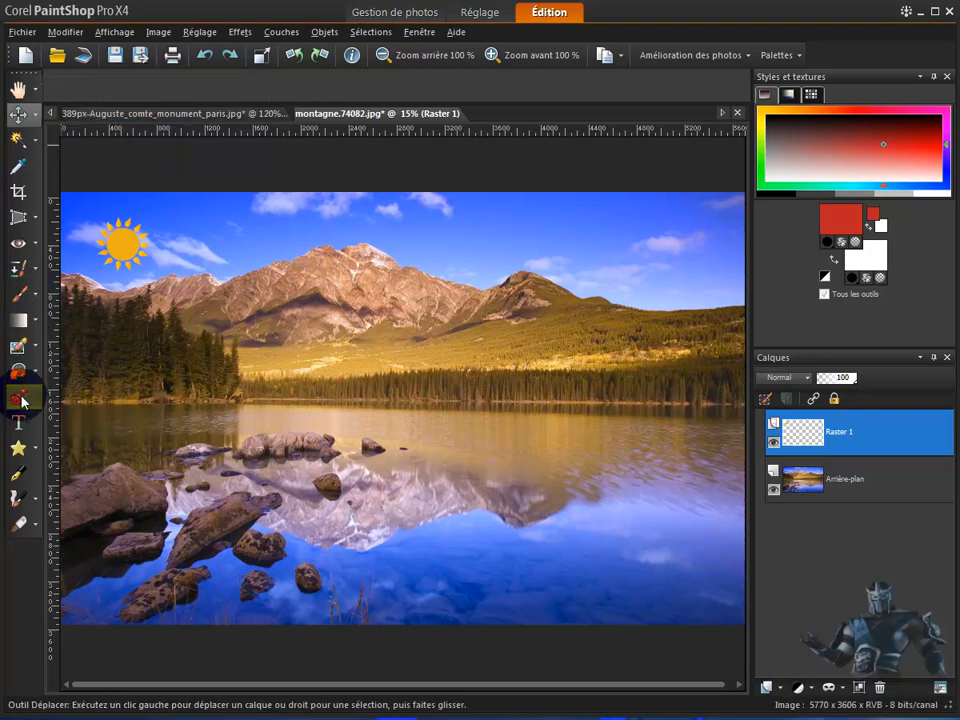
left_click(130, 88)
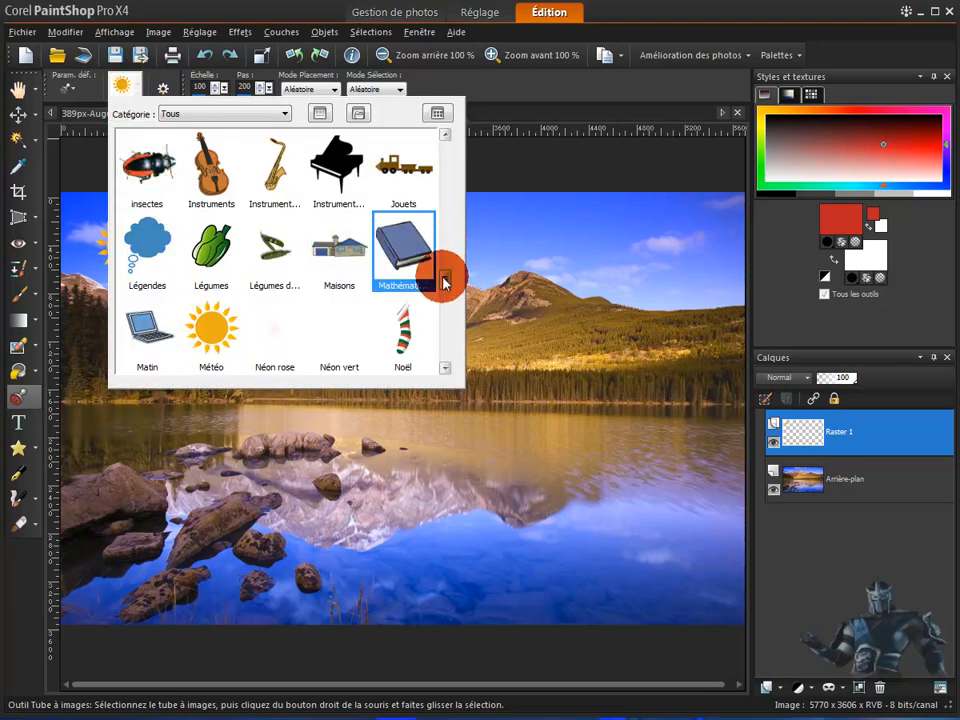
left_click_drag(446, 284, 440, 366)
left_click(335, 321)
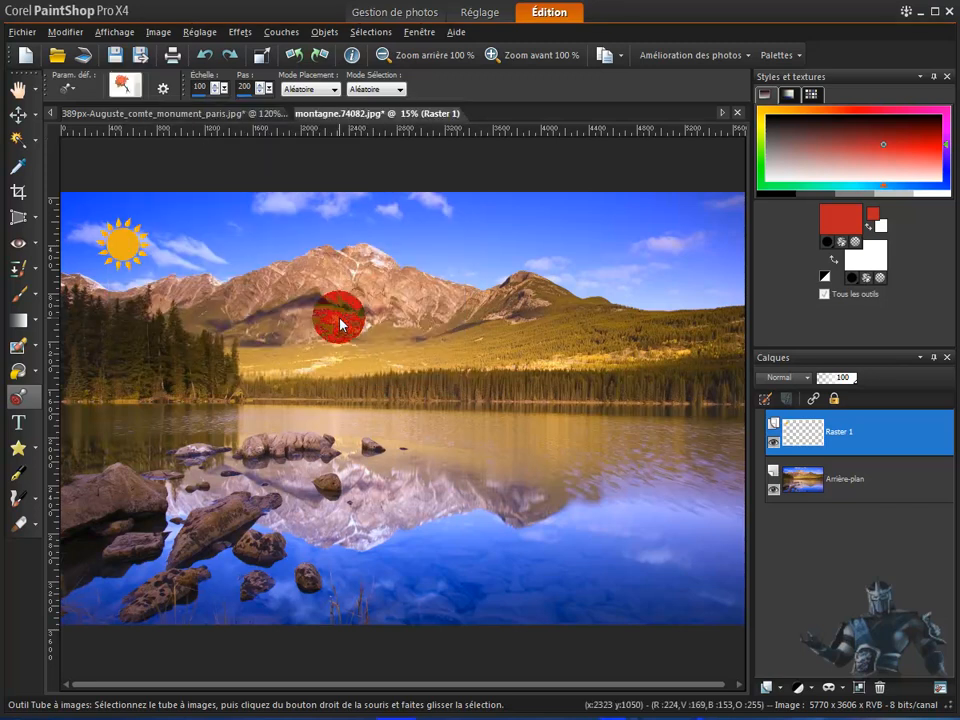
left_click(655, 543)
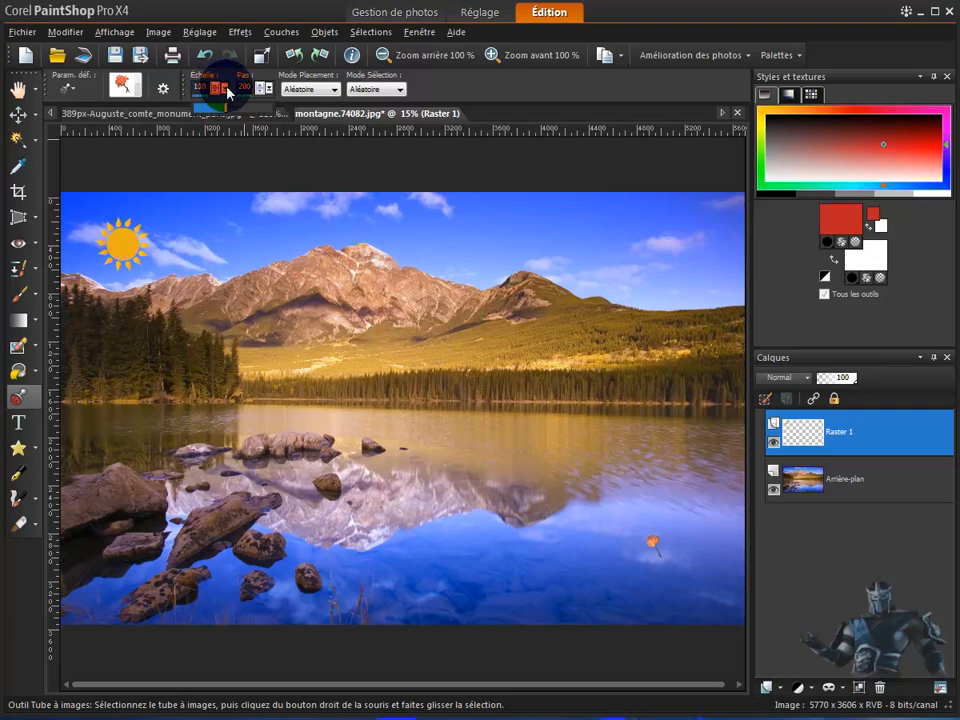
- Place a carnation on the lake at scale 169 and another at scale 250, and scatter more over the right shore and hillside
left_click_drag(243, 94, 258, 96)
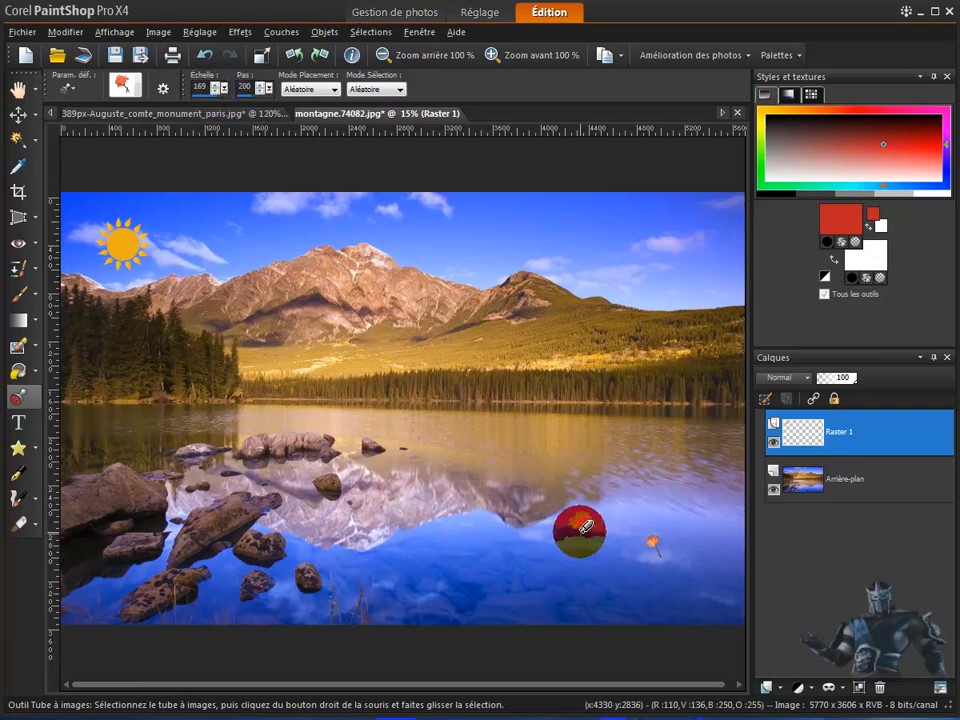
left_click(588, 522)
left_click(216, 91)
left_click_drag(235, 92, 262, 94)
left_click(480, 439)
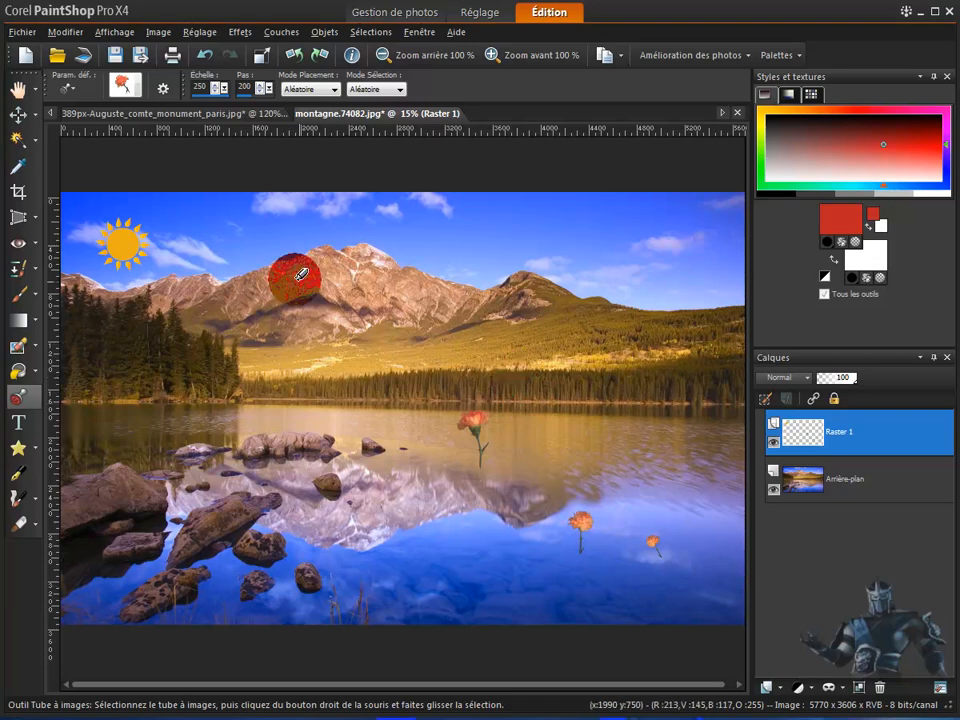
mouse_move(562, 397)
left_mouse_down()
mouse_move(656, 377)
mouse_move(665, 356)
mouse_move(617, 304)
mouse_move(446, 306)
left_mouse_up()
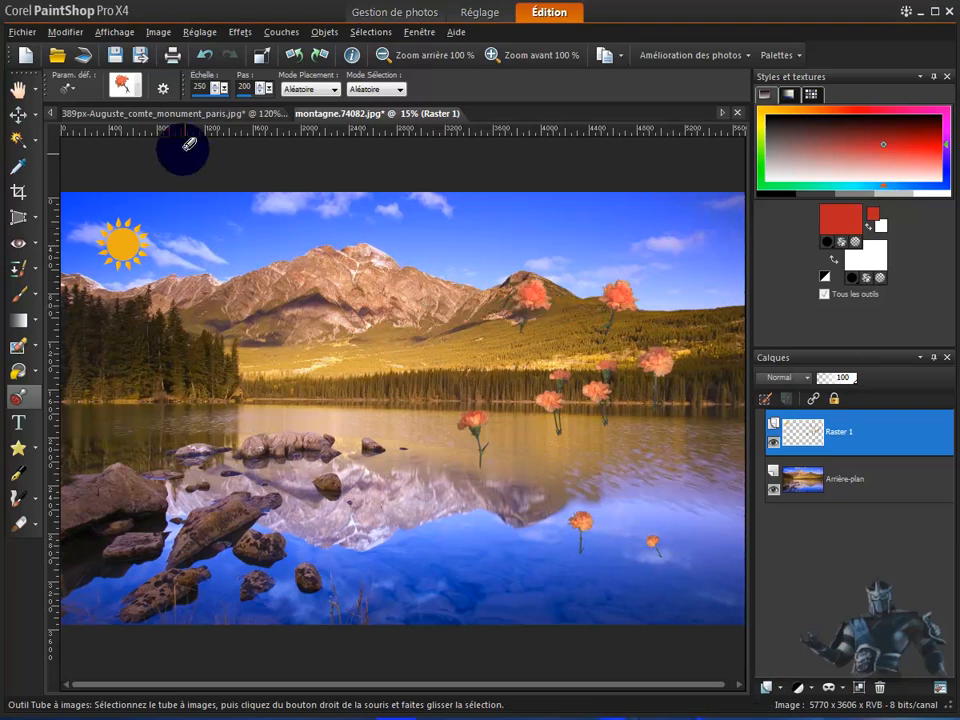
- Choose the yellow flower tube from the Nature category and scatter a few flowers over the rocks at the lower left of the photo
left_click(138, 94)
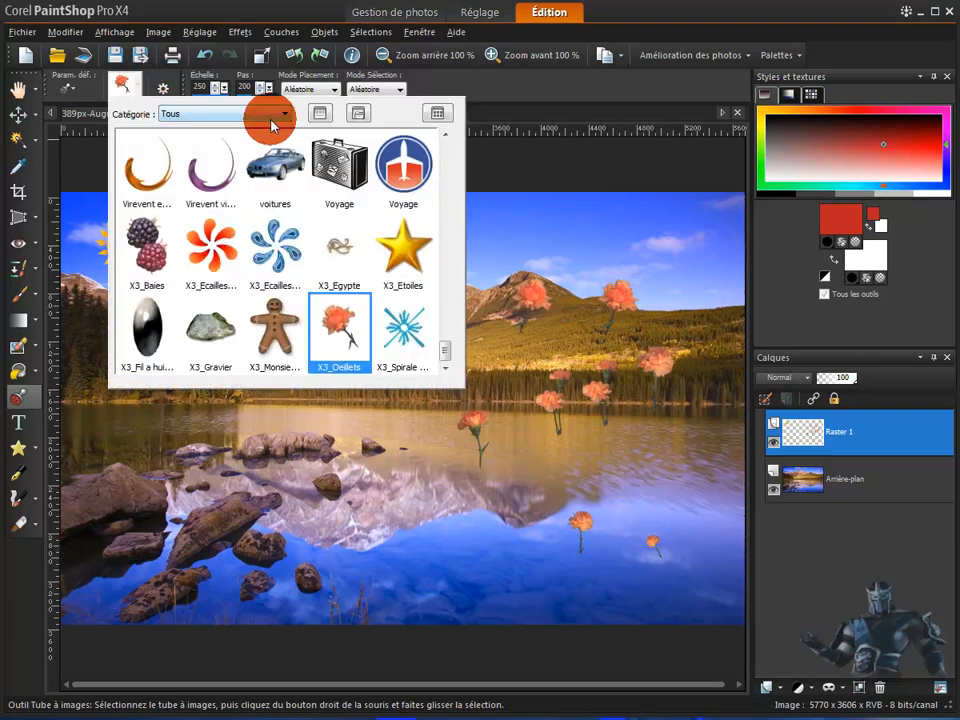
left_click(282, 114)
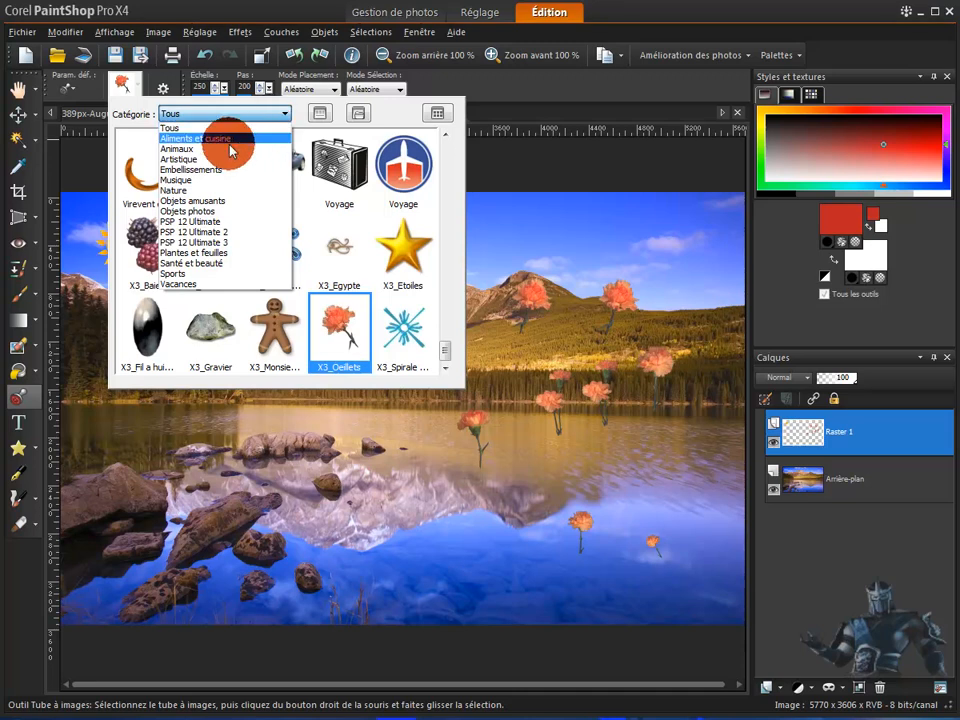
left_click(181, 191)
left_click(410, 168)
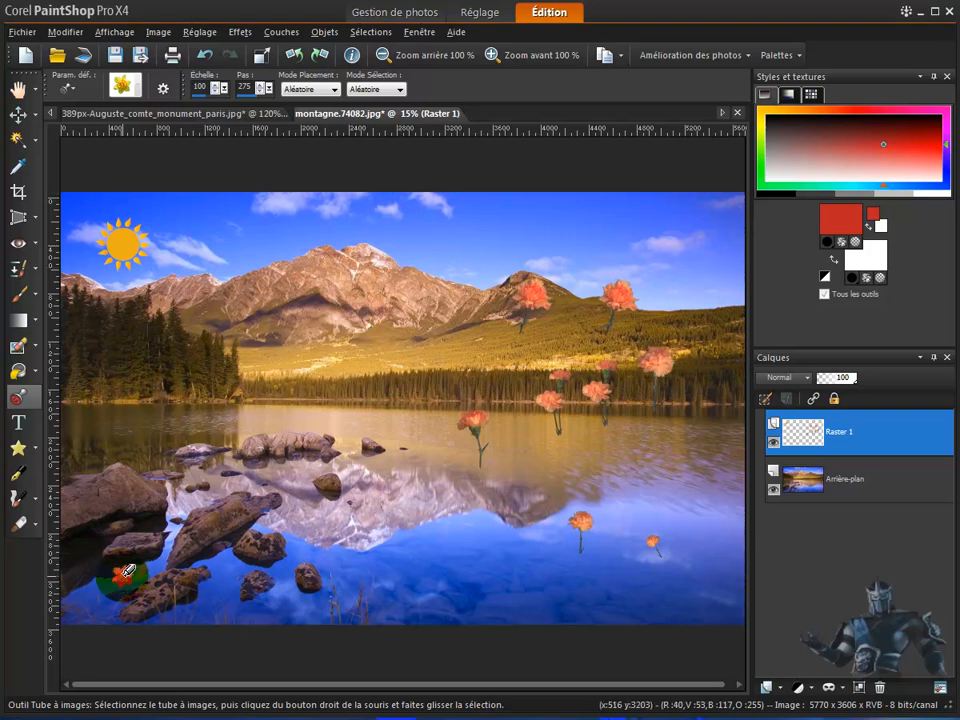
left_click(93, 575)
mouse_move(95, 548)
left_mouse_down()
mouse_move(118, 478)
mouse_move(153, 458)
left_mouse_up()
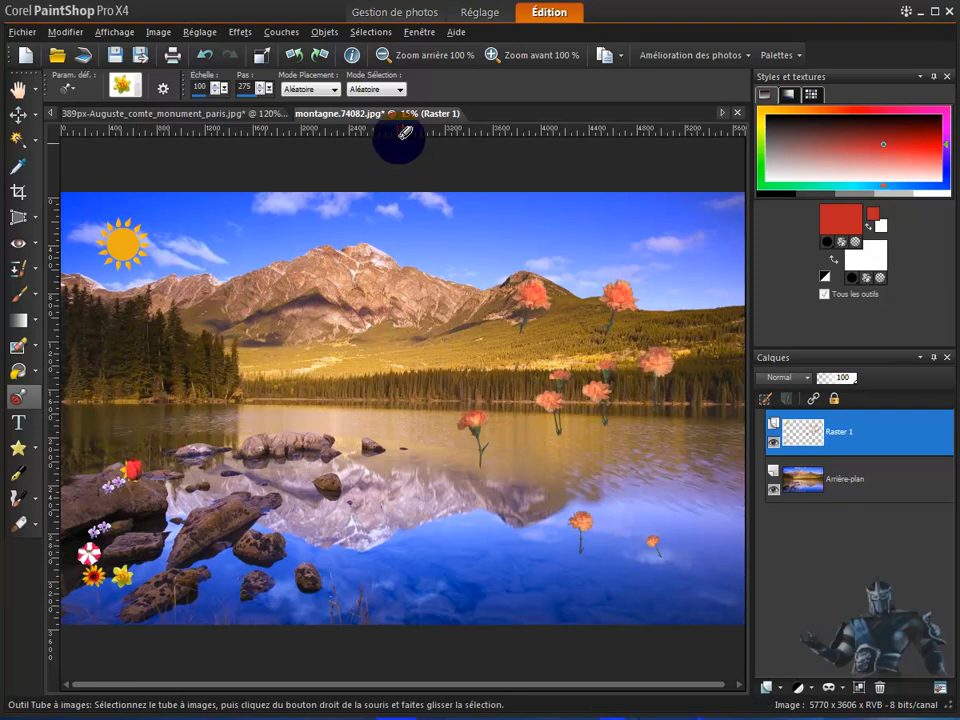
- Set the tube's selection mode to Vitesse and cover the rocks at the lower left of the photo with mixed flowers
left_click(402, 90)
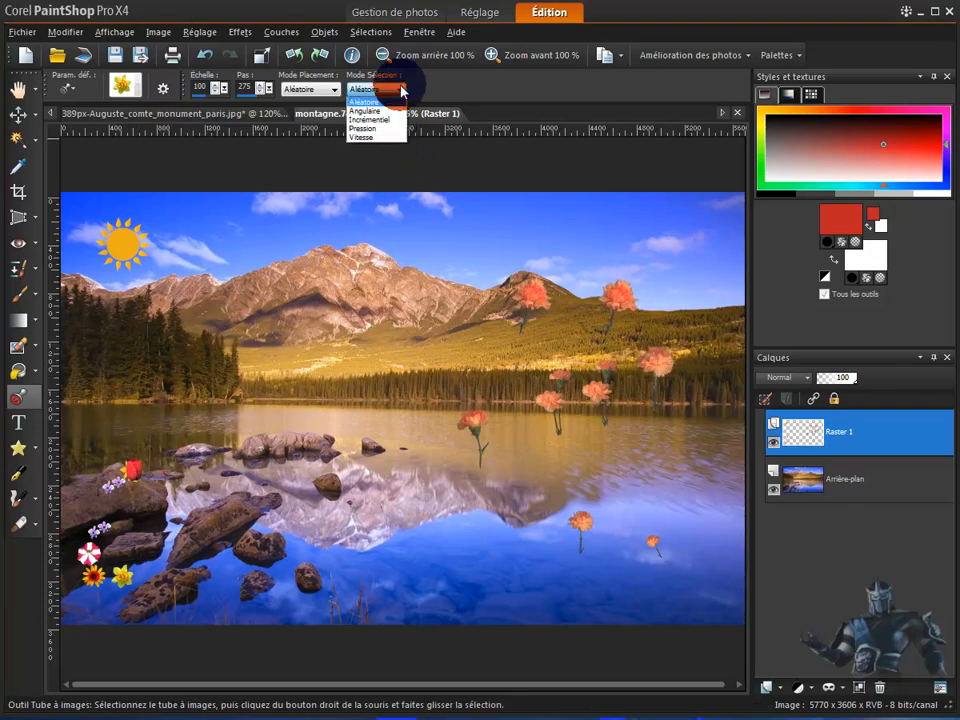
left_click(378, 137)
left_click(119, 429)
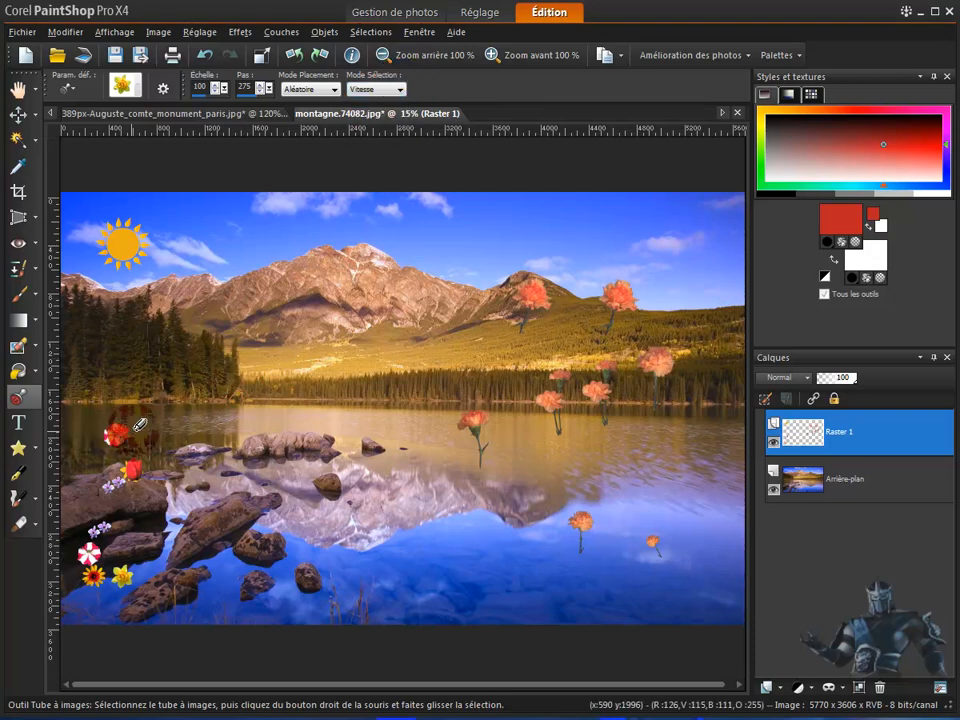
mouse_move(162, 416)
left_mouse_down()
mouse_move(190, 440)
mouse_move(160, 460)
mouse_move(162, 505)
mouse_move(178, 470)
mouse_move(140, 500)
mouse_move(90, 465)
mouse_move(95, 522)
mouse_move(80, 570)
mouse_move(96, 626)
mouse_move(210, 500)
mouse_move(215, 452)
mouse_move(253, 476)
mouse_move(262, 530)
mouse_move(193, 615)
mouse_move(240, 595)
left_mouse_up()
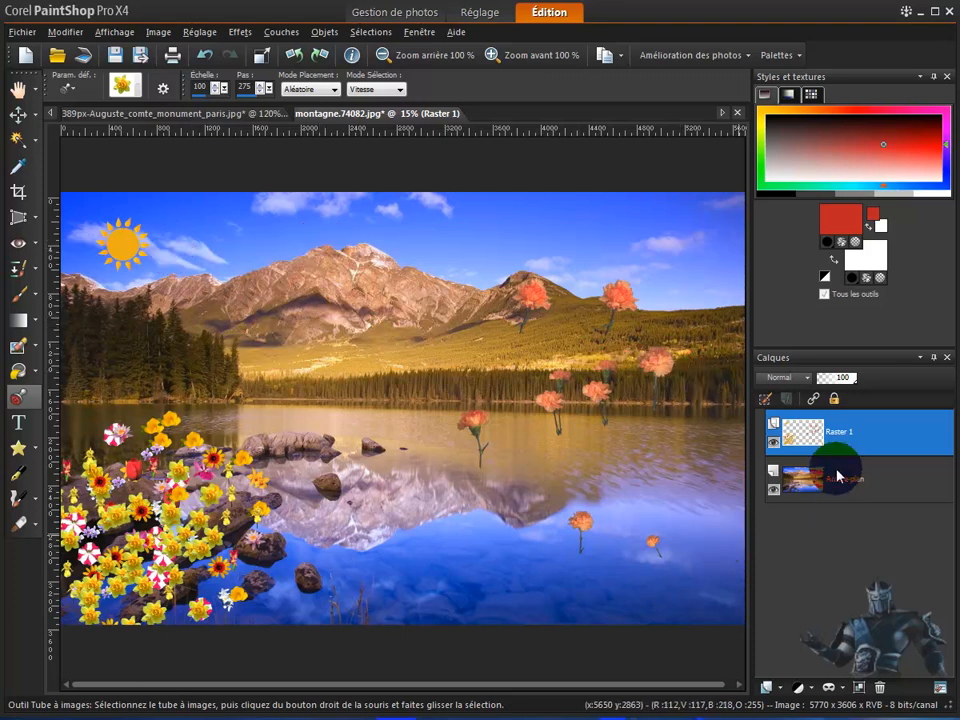
- Hide and show the Raster 1 and background layers in turn to check what each one contains
left_click(774, 450)
mouse_move(811, 487)
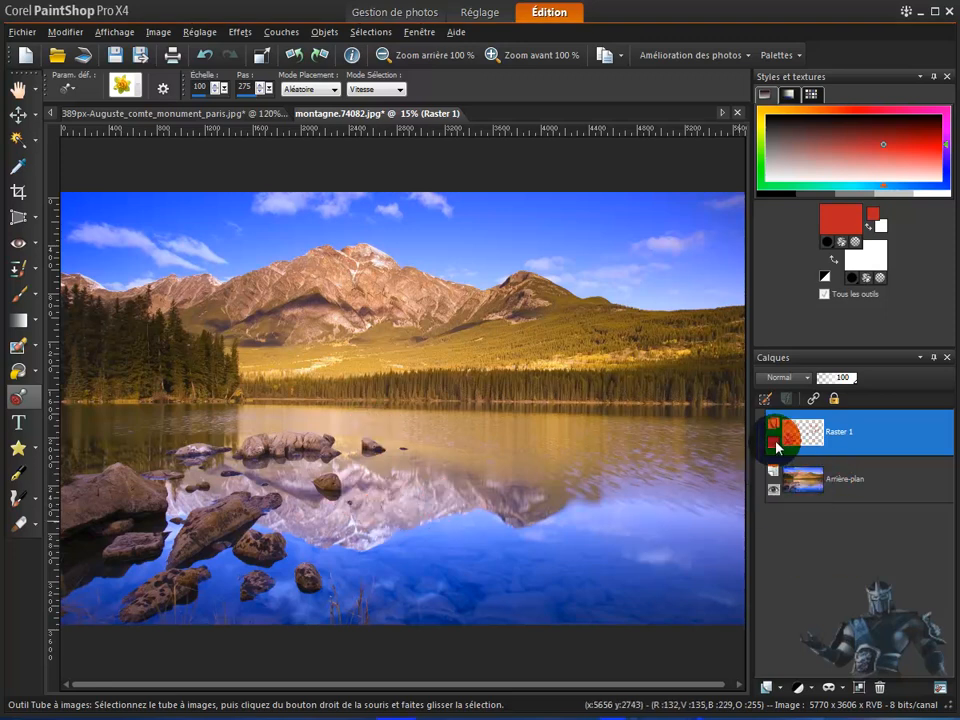
left_click(776, 446)
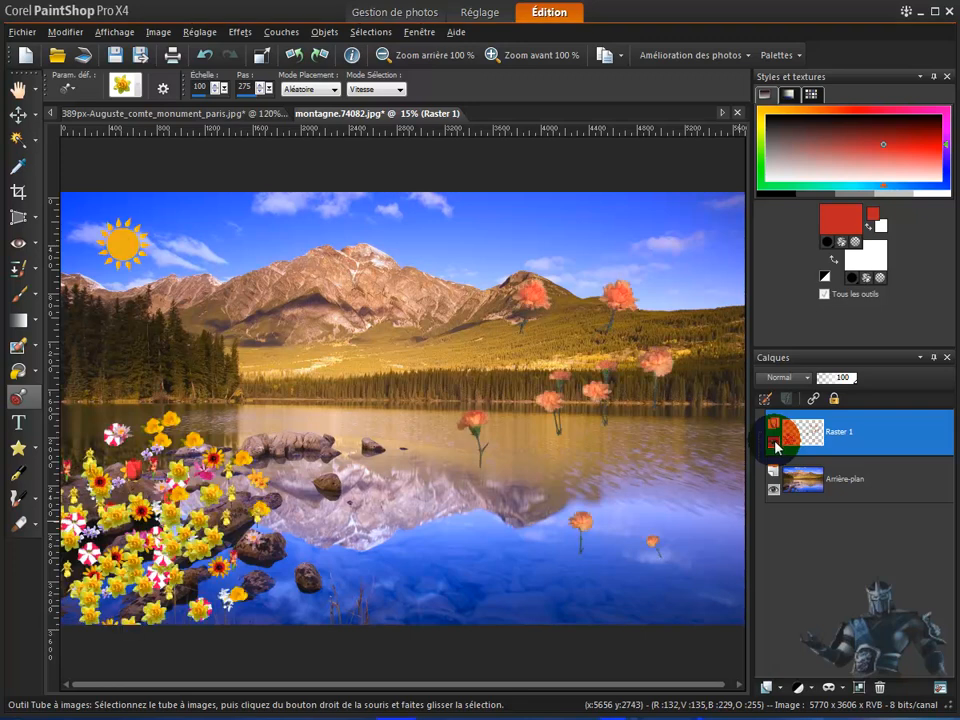
left_click(774, 488)
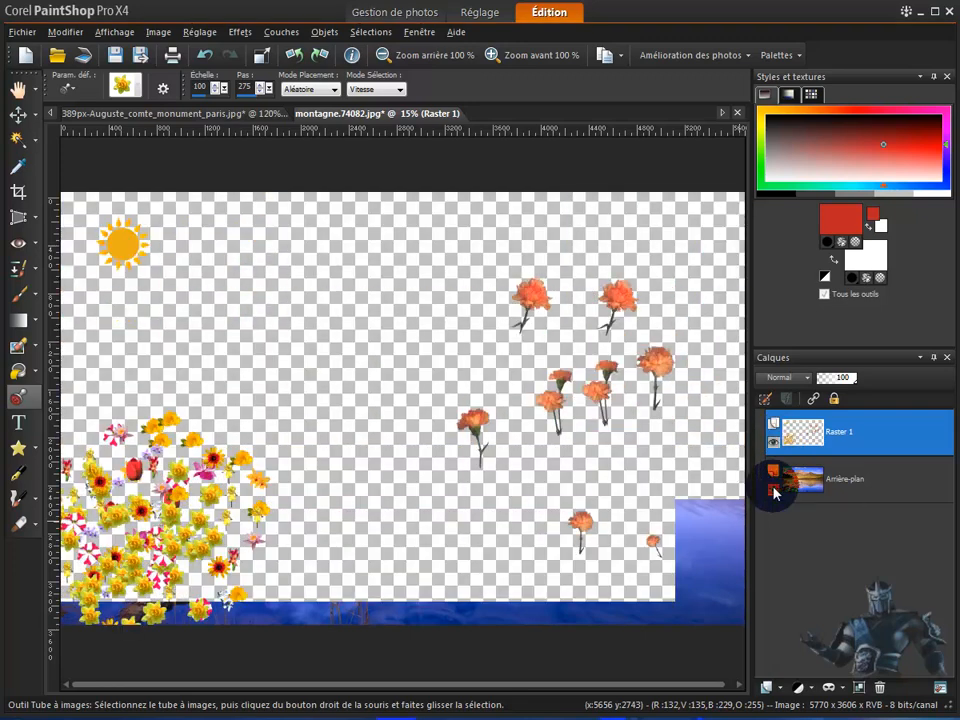
left_click(774, 489)
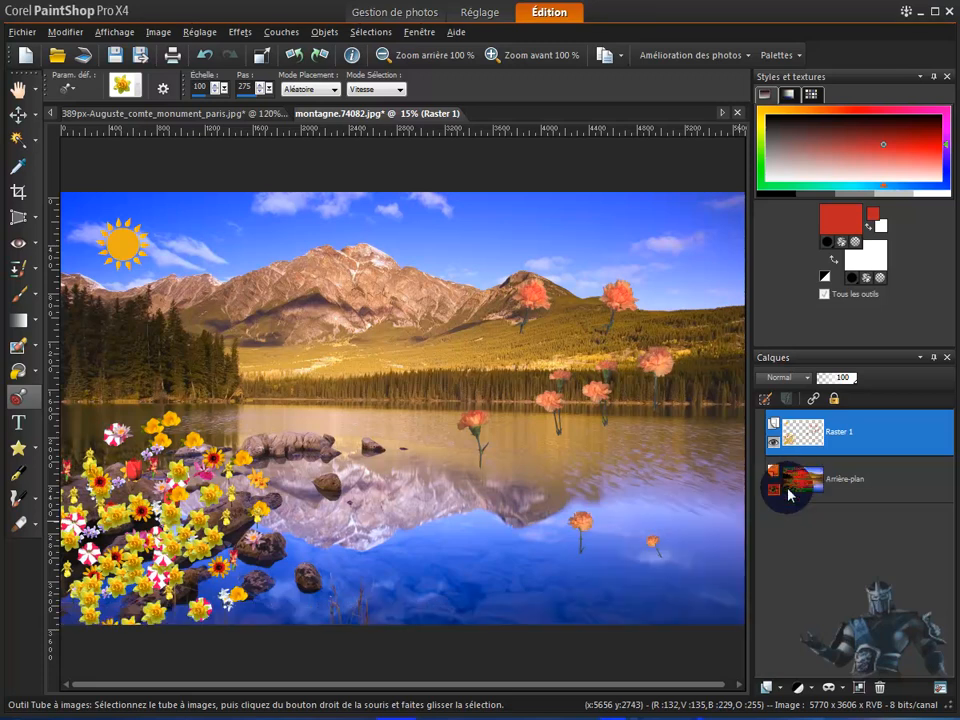
left_click(773, 443)
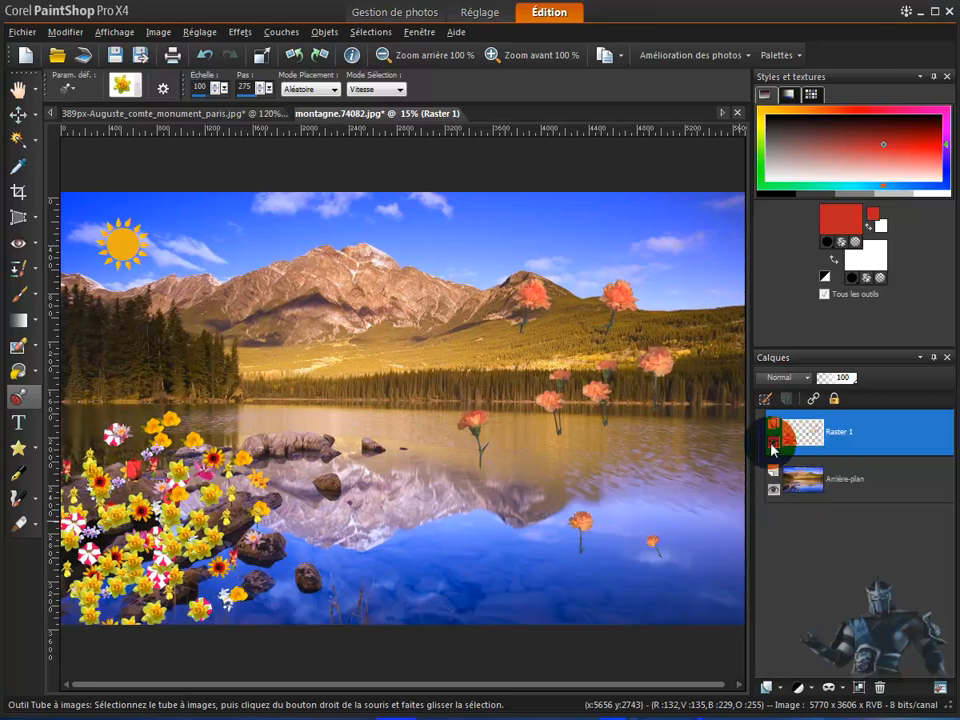
mouse_move(875, 430)
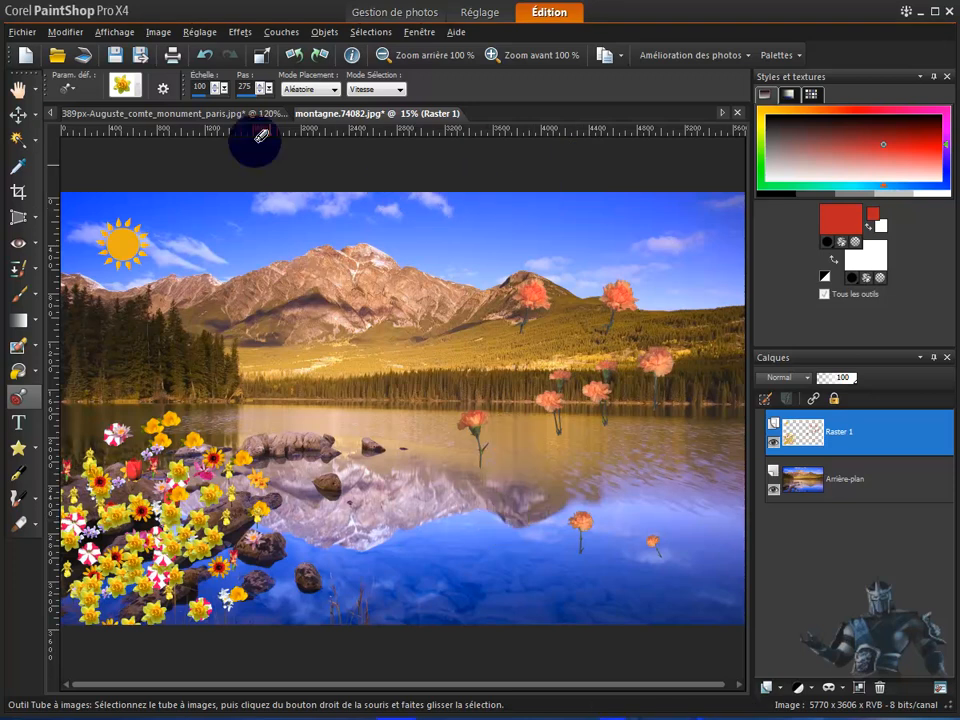
- Undo all the placed flowers and carnations until only the sun is left on the raster layer
left_click(205, 57)
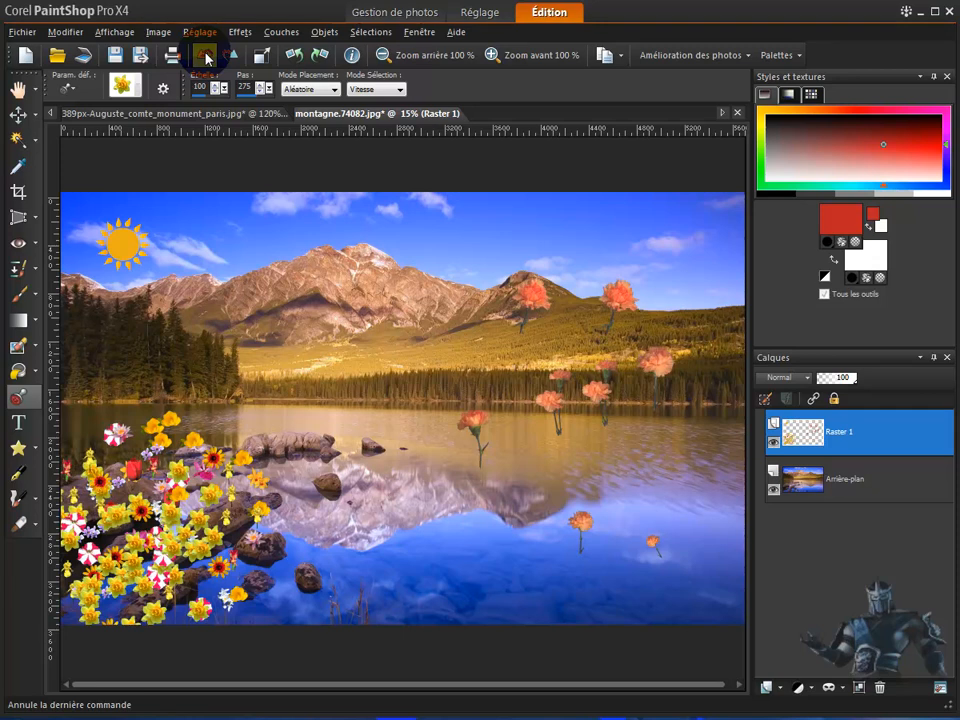
left_click(205, 57)
left_click(205, 57)
left_click(205, 57)
left_click(205, 57)
left_click(205, 57)
left_click(205, 57)
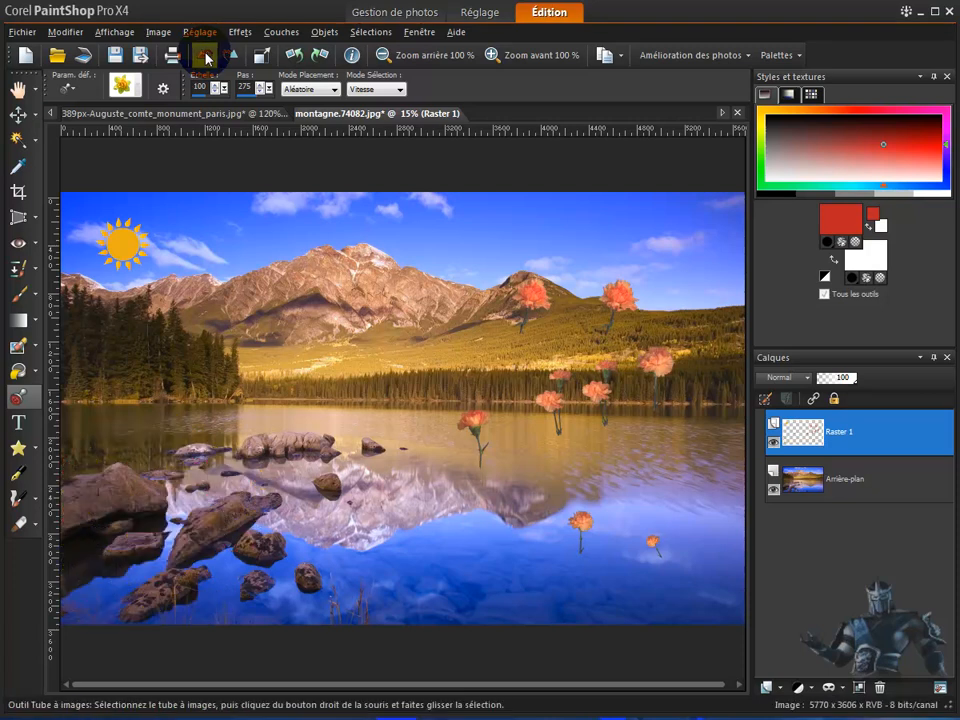
left_click(205, 57)
left_click(205, 57)
left_click(205, 57)
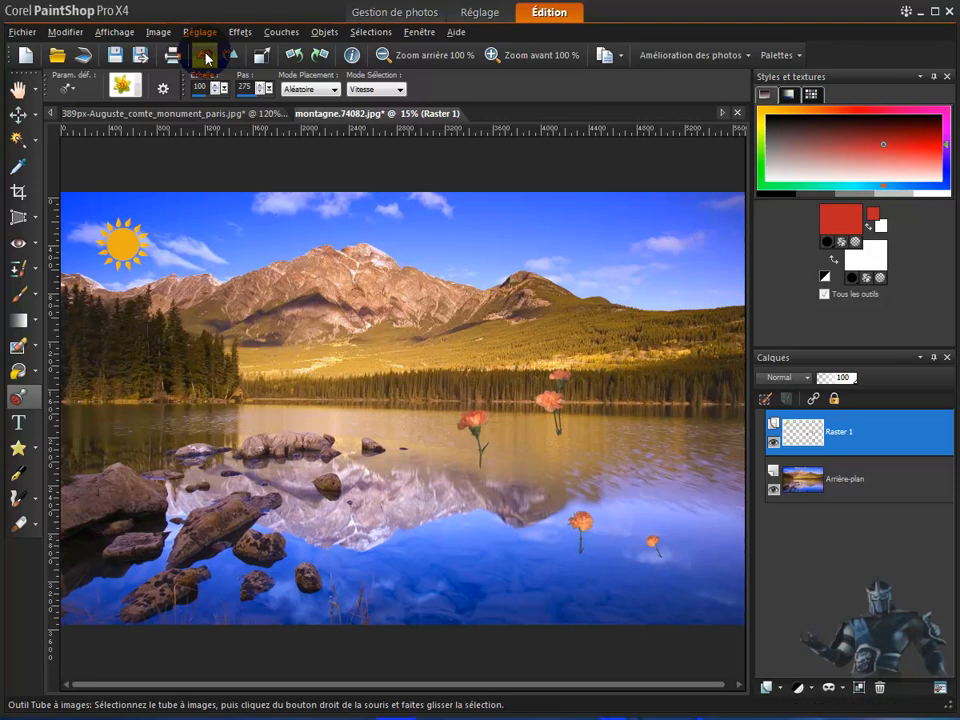
left_click(205, 57)
left_click(205, 57)
left_click(205, 57)
- Undo the image resize and redo it
left_click(205, 57)
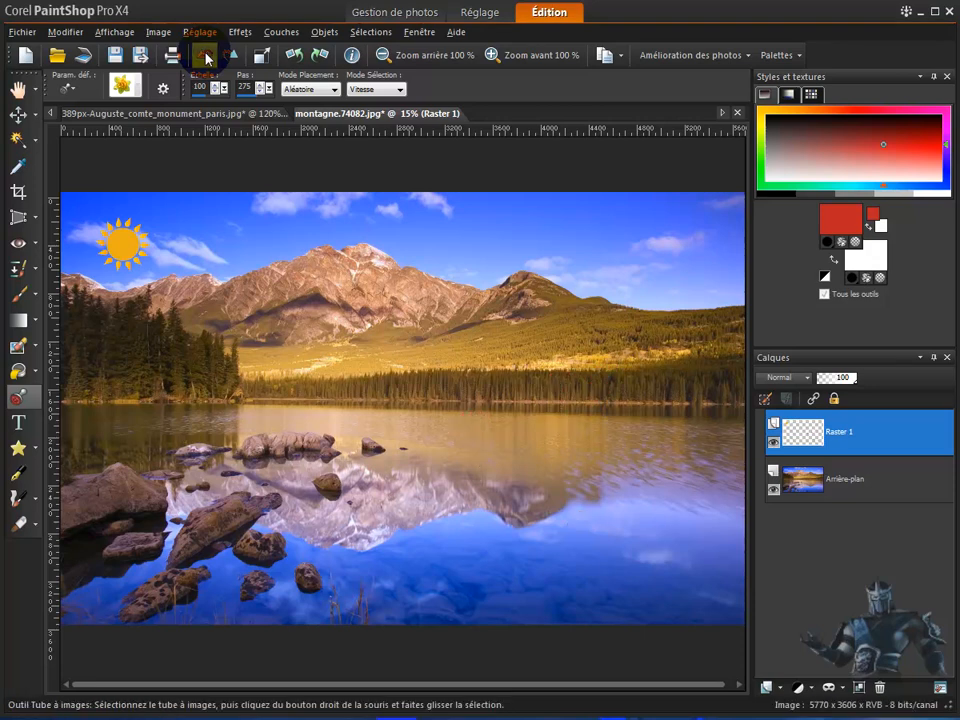
left_click(205, 57)
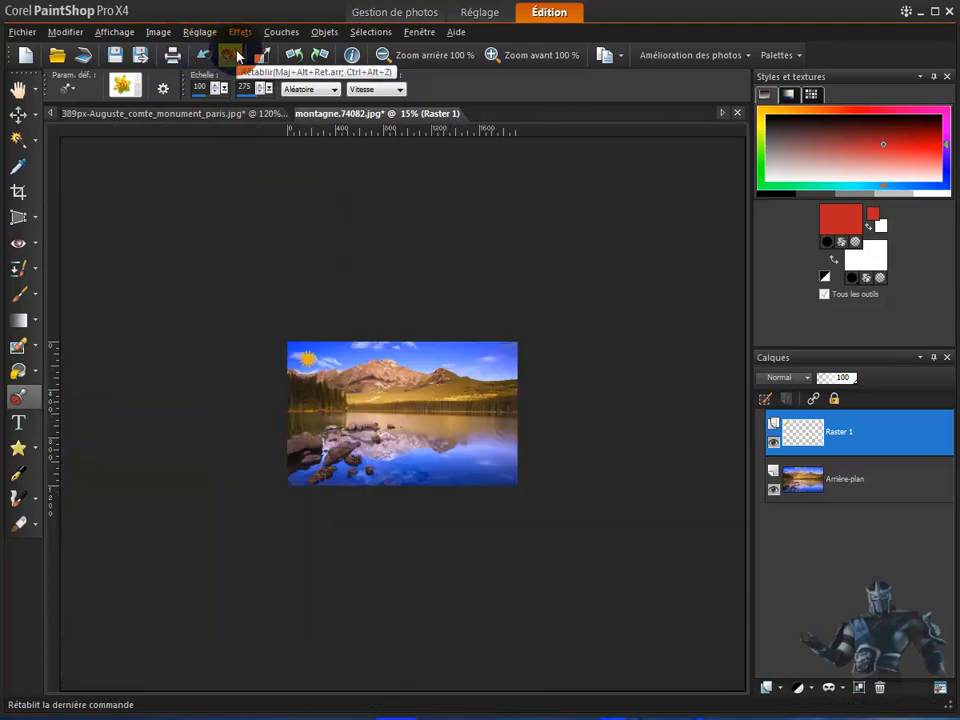
left_click(233, 57)
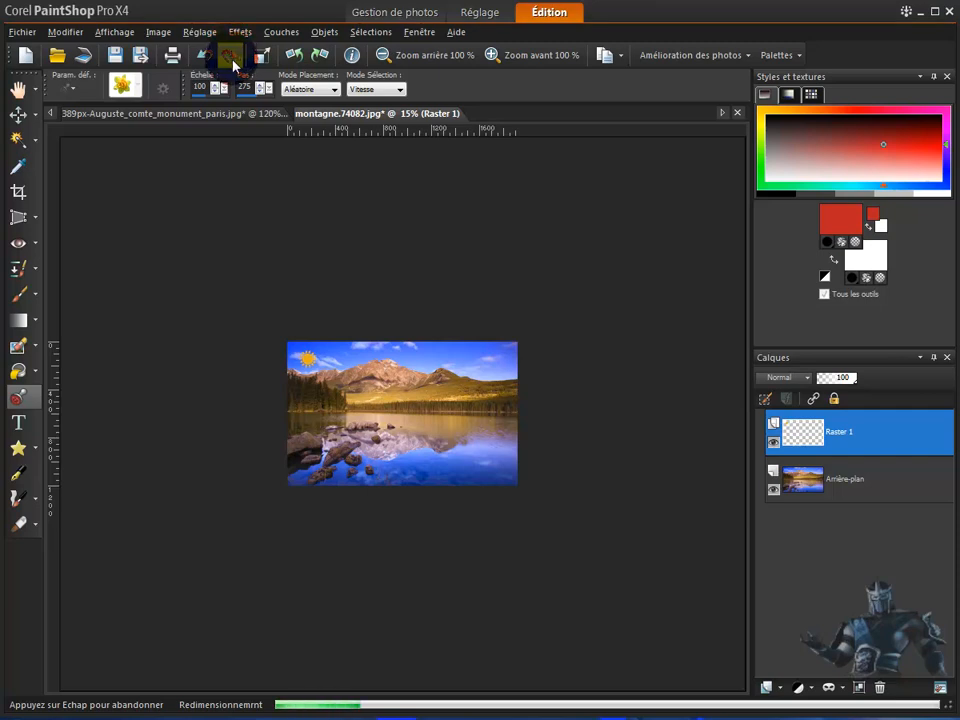
left_click(364, 437)
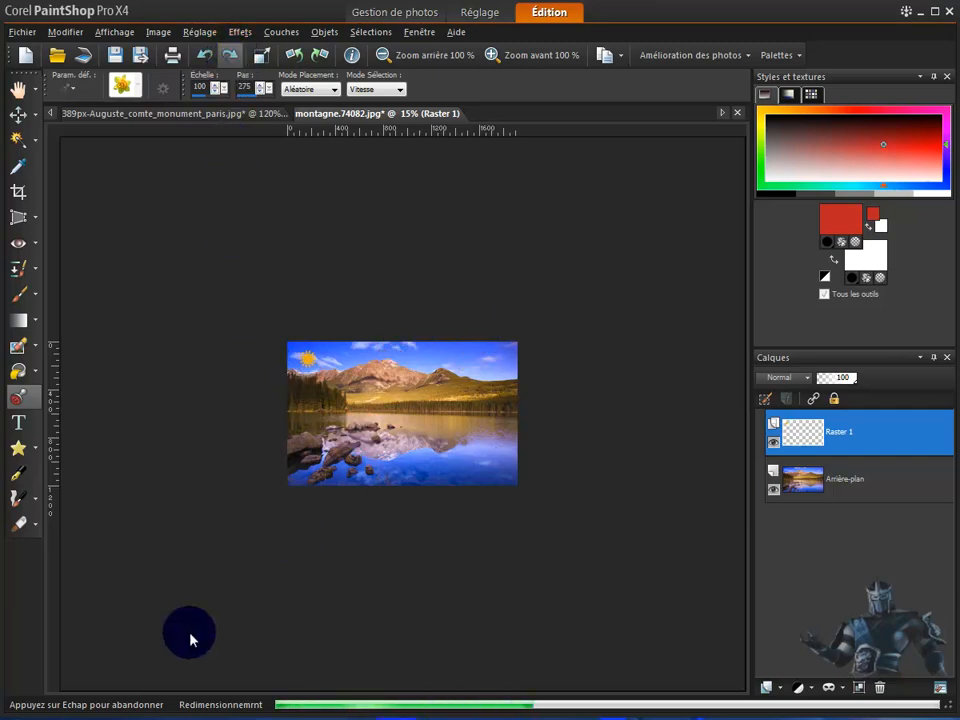